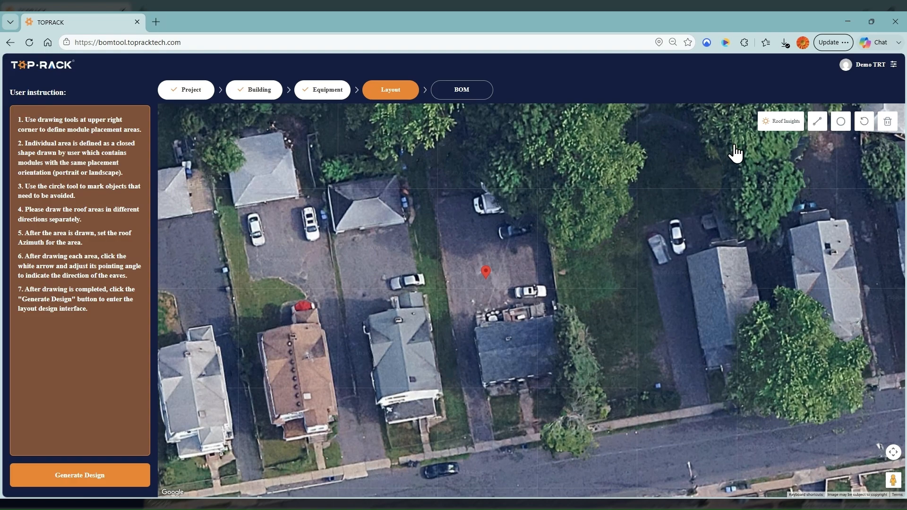
Outline the street-facing half of the dark-roofed house below the map marker as a closed area about 36 by 14 ft.
click(817, 123)
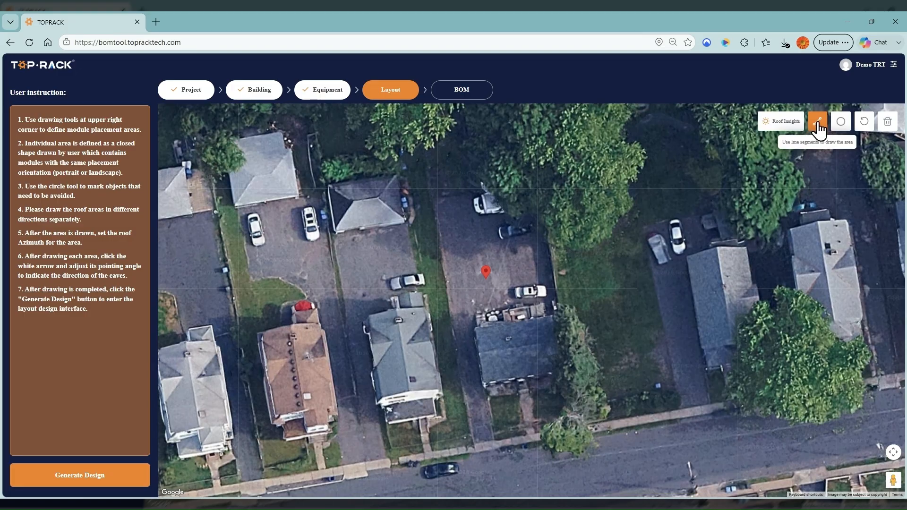
click(480, 353)
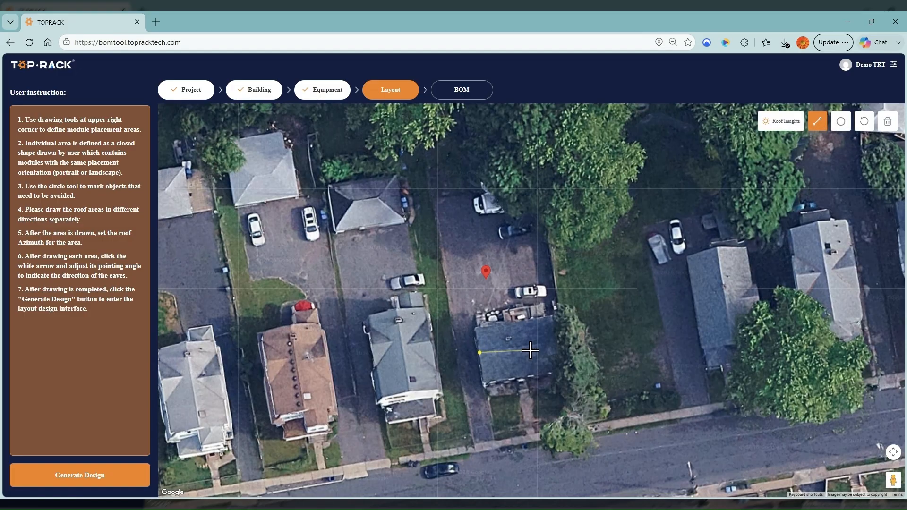
click(555, 339)
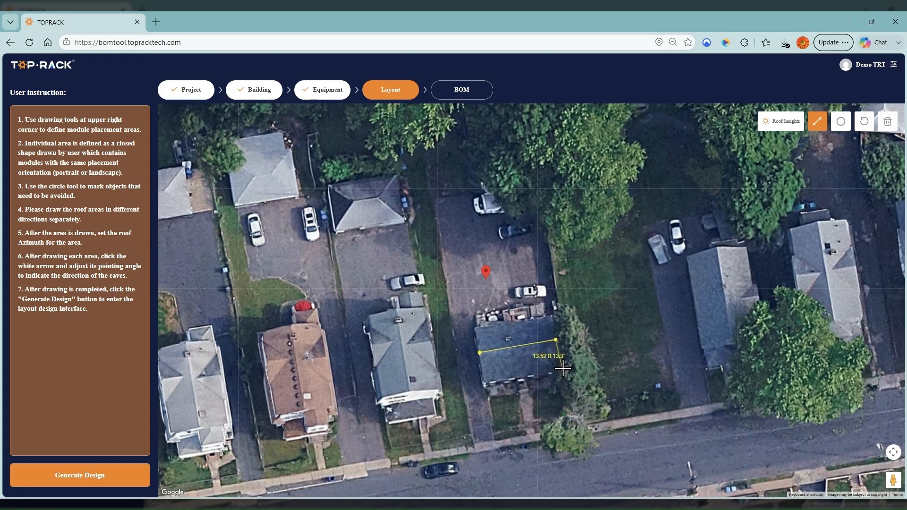
click(562, 367)
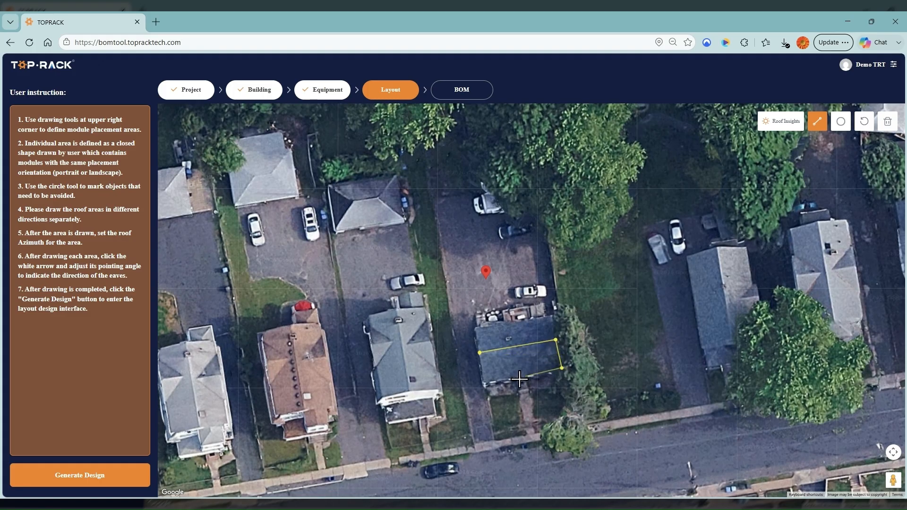
click(485, 383)
click(480, 353)
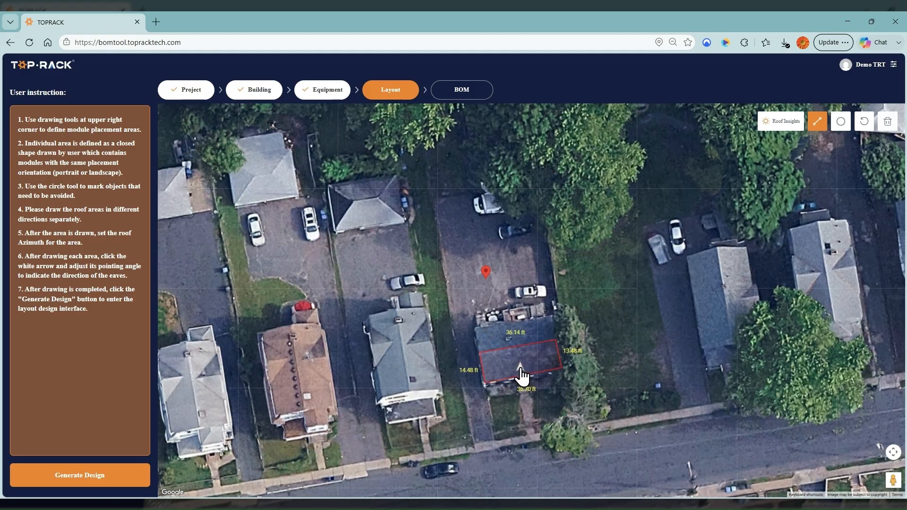
Set the azimuth of the street-facing roof area to 170°.
click(520, 368)
mouse_move(430, 141)
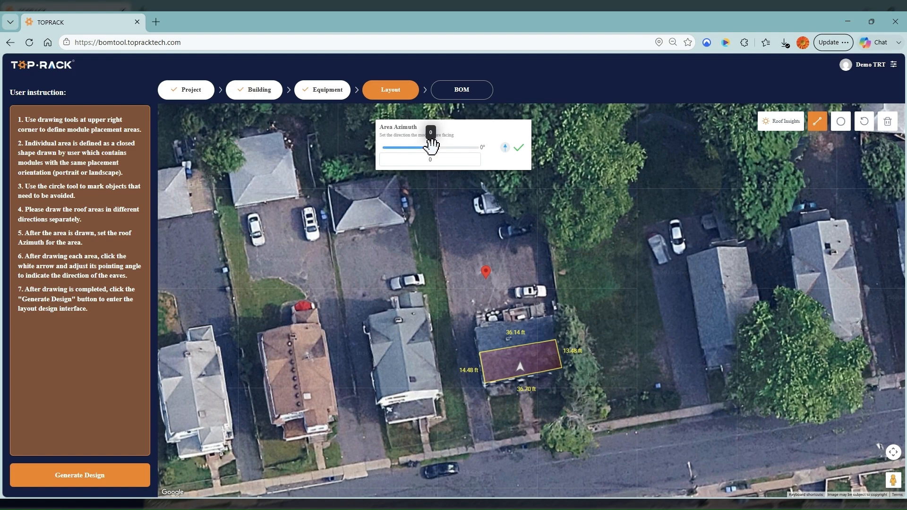
drag(431, 148, 417, 161)
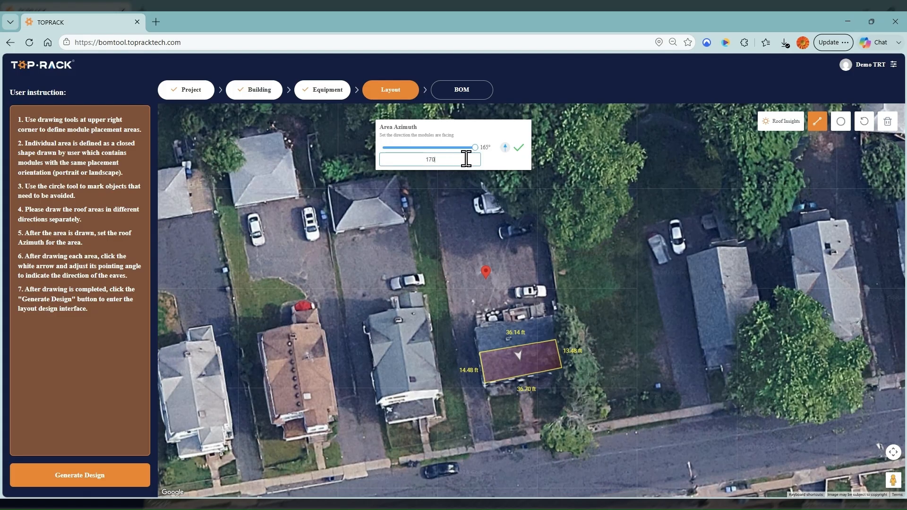
click(503, 161)
click(519, 152)
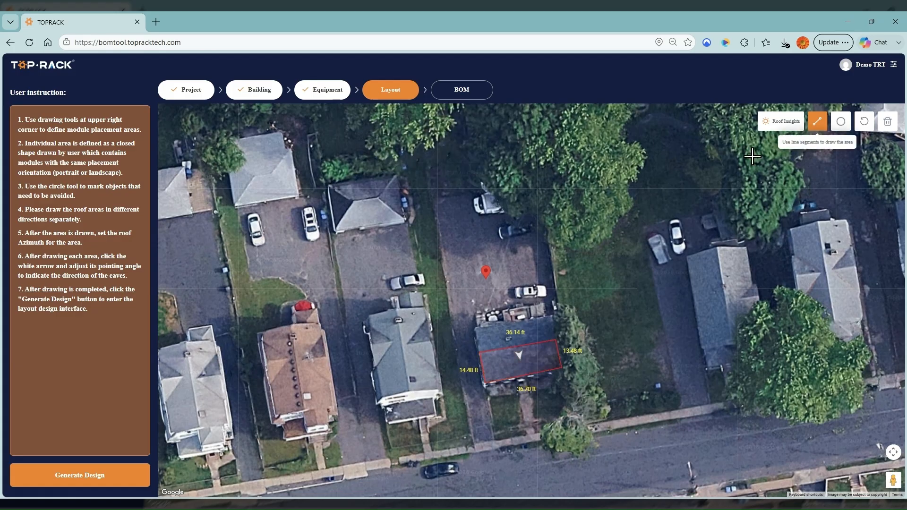
Outline the rear half of the same roof, above the ridge, as a second closed area about 36 by 11 ft.
click(474, 326)
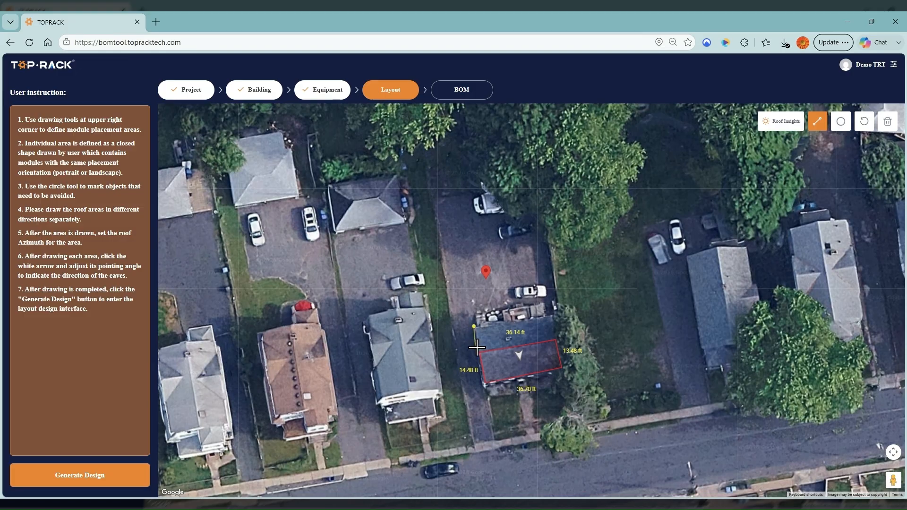
click(478, 351)
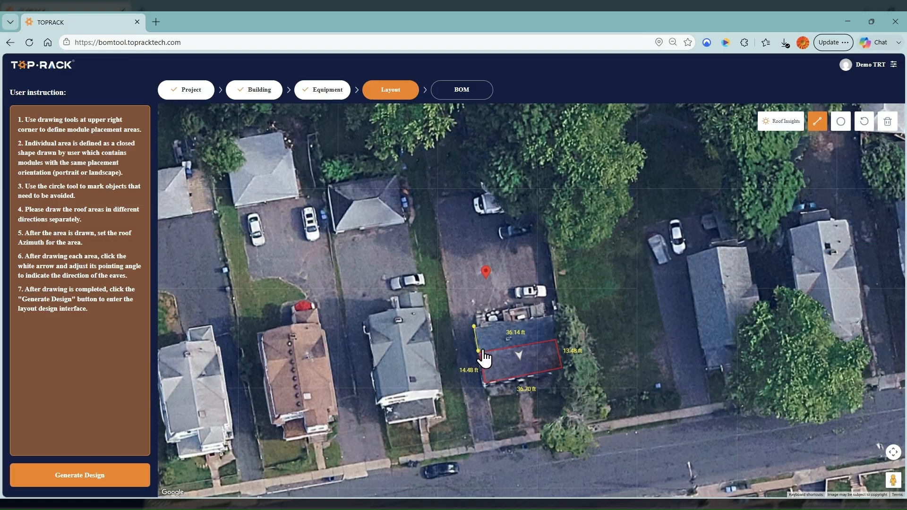
click(555, 338)
click(551, 317)
click(474, 327)
Set the azimuth of the rear roof area to -7°.
click(515, 339)
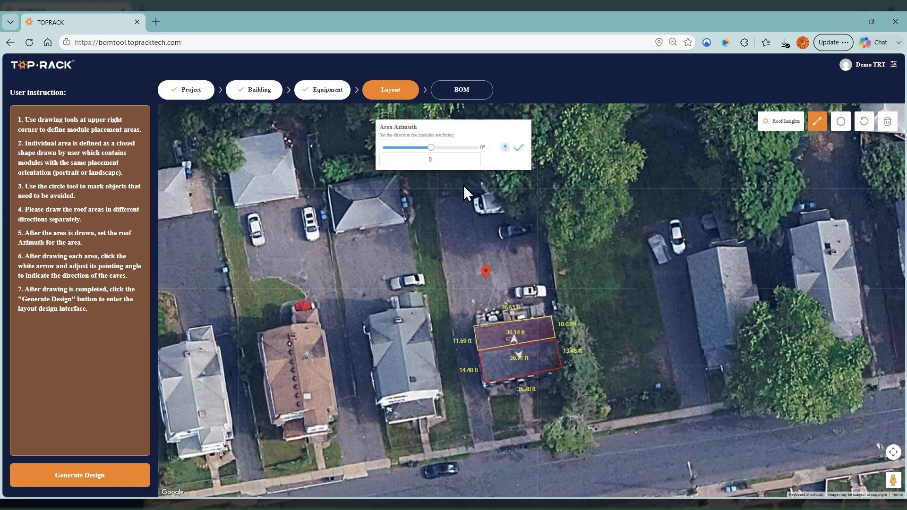
drag(431, 147, 429, 148)
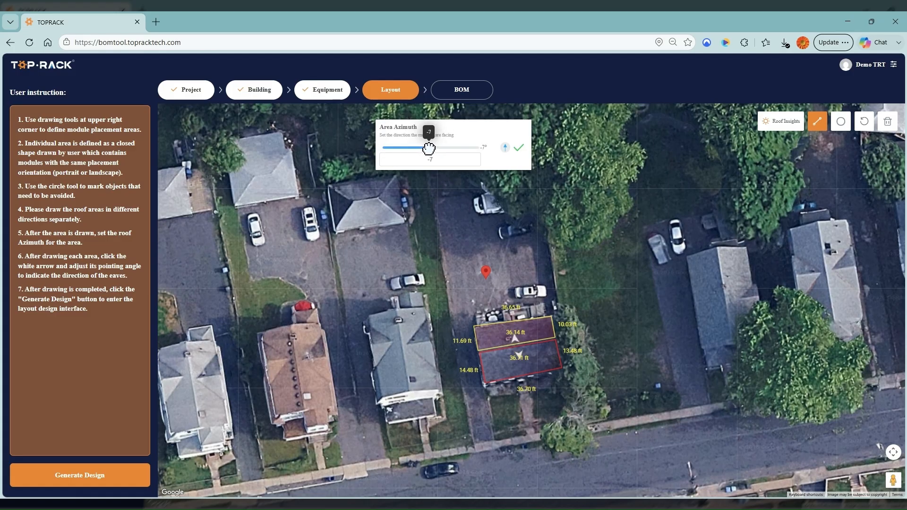
click(518, 149)
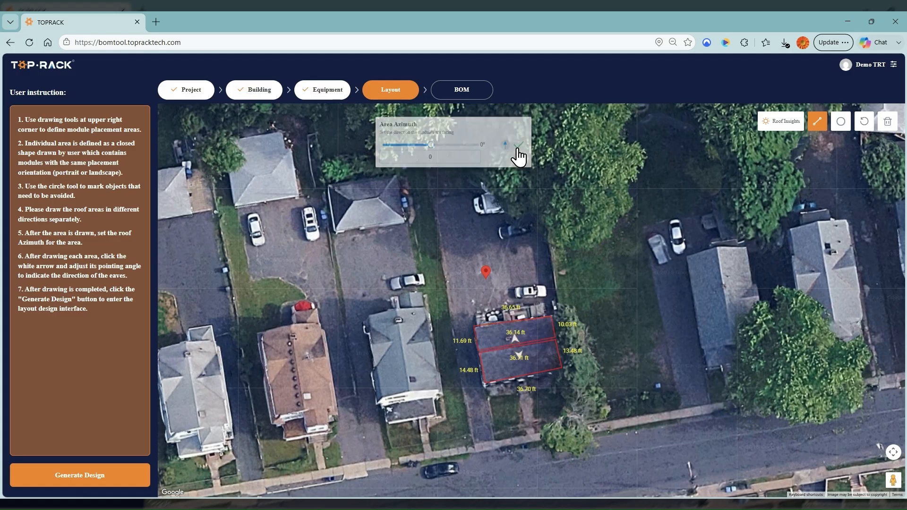
Mark the obstacle on the rear roof area with a small circle and generate the design.
click(842, 124)
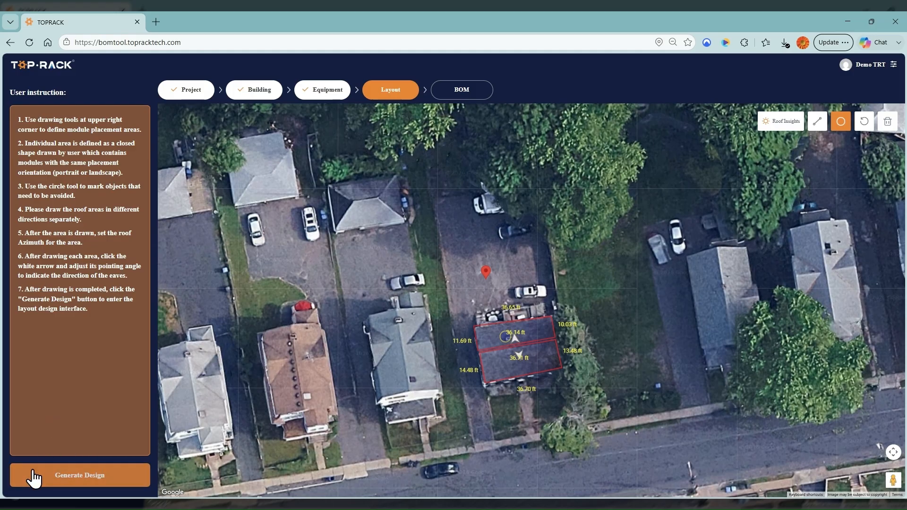
click(70, 476)
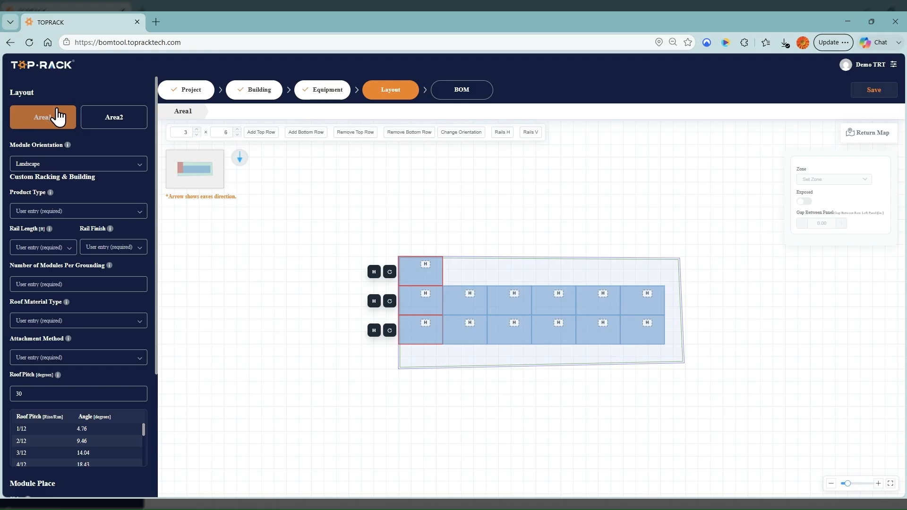
View Area2's layout, and try the portrait module orientation on Area1 before returning it to landscape.
click(103, 121)
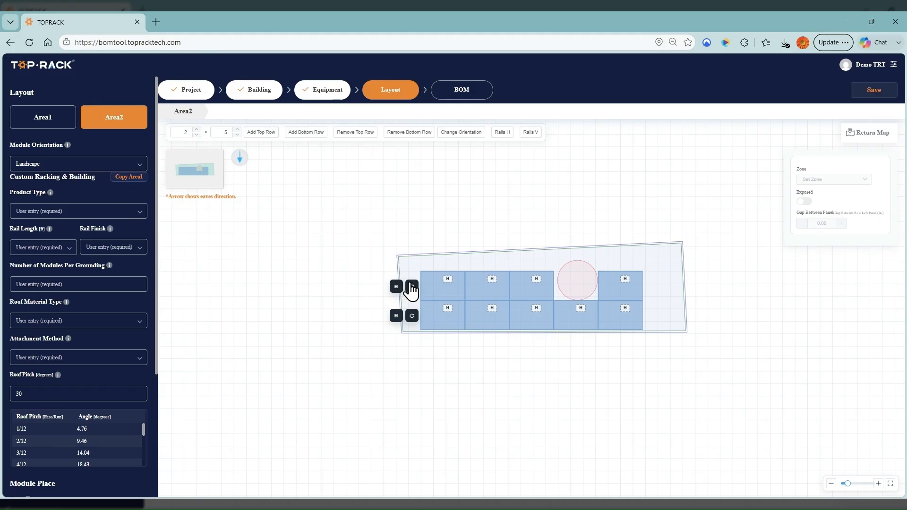
click(49, 123)
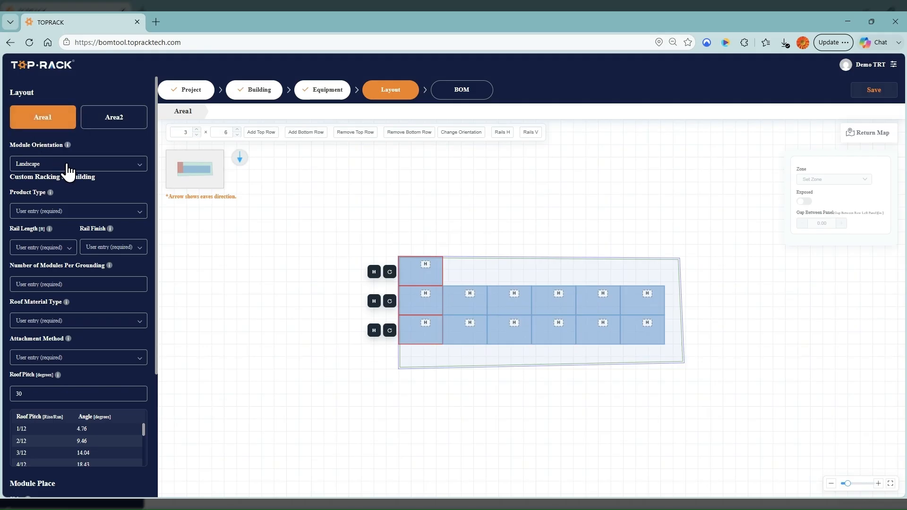
click(68, 170)
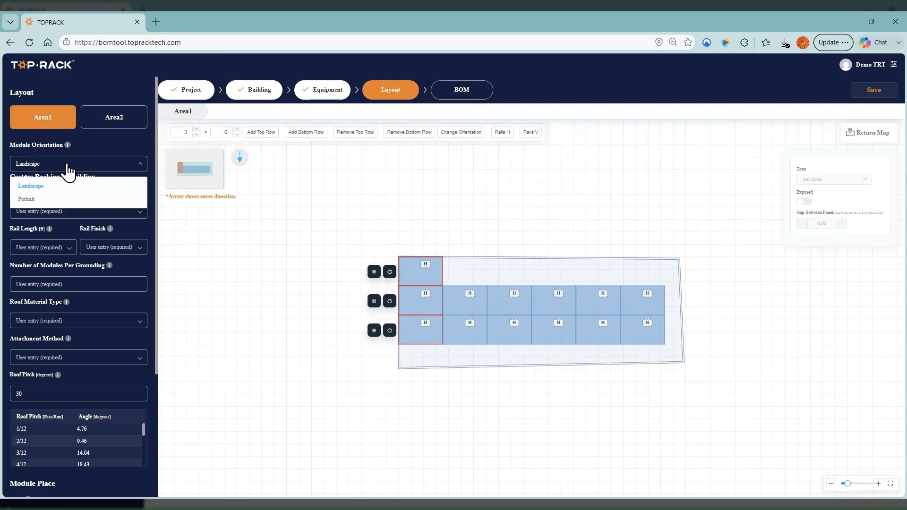
click(32, 205)
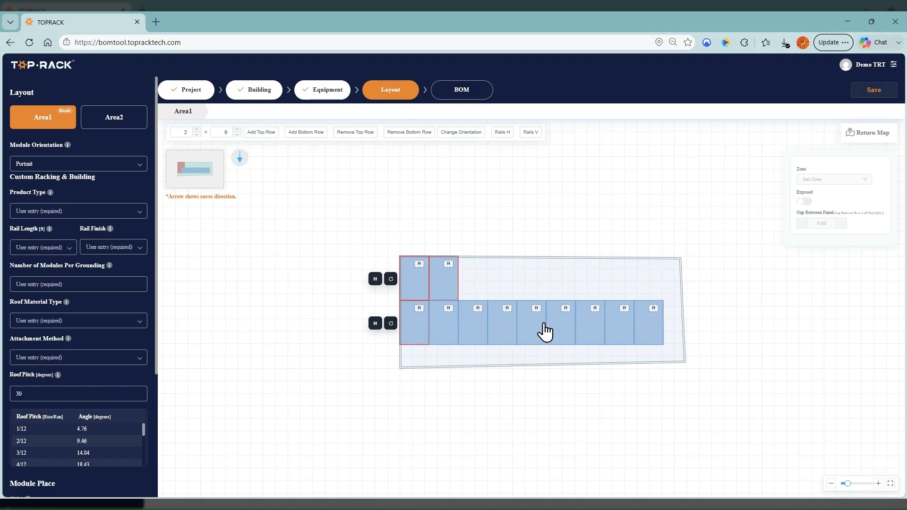
click(57, 165)
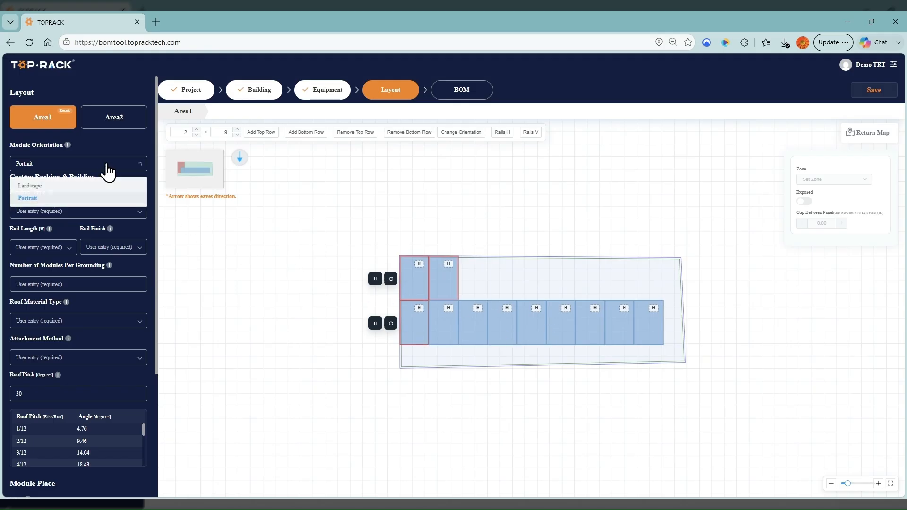
click(37, 188)
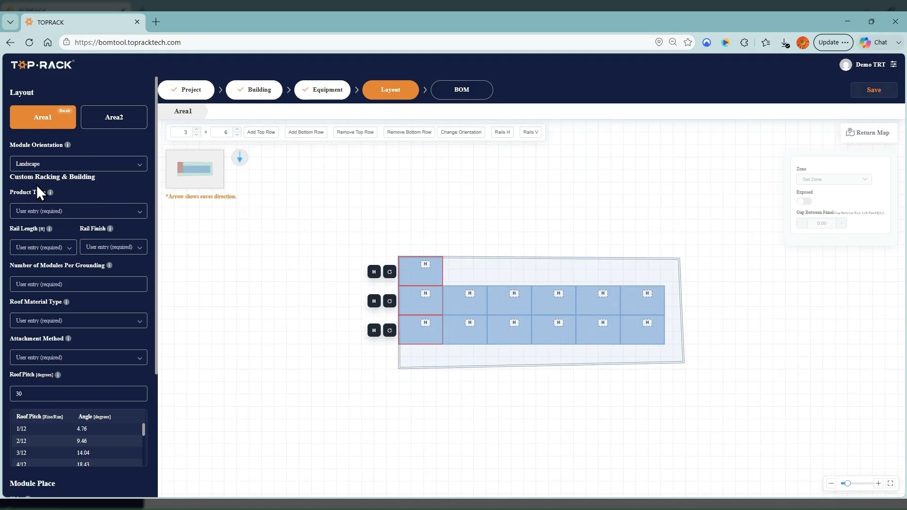
Delete the three modules in the leftmost column of Area1.
click(421, 279)
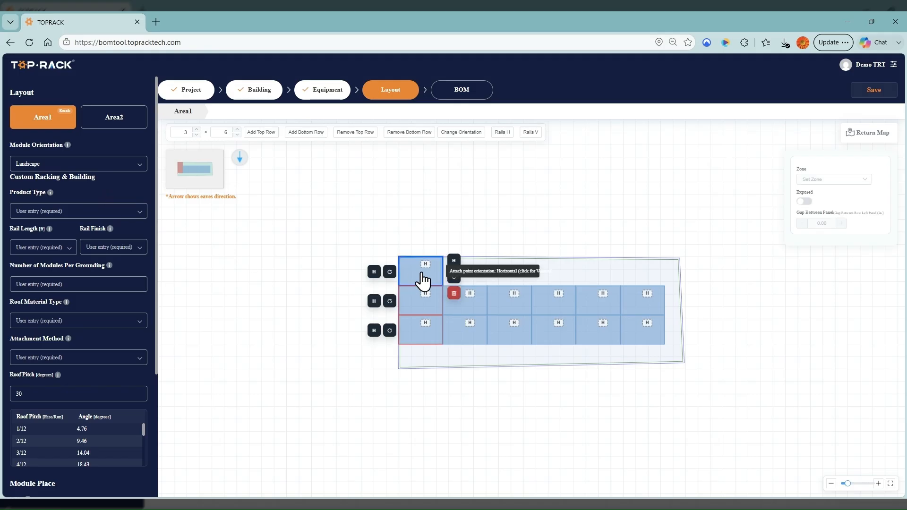
click(455, 294)
click(425, 313)
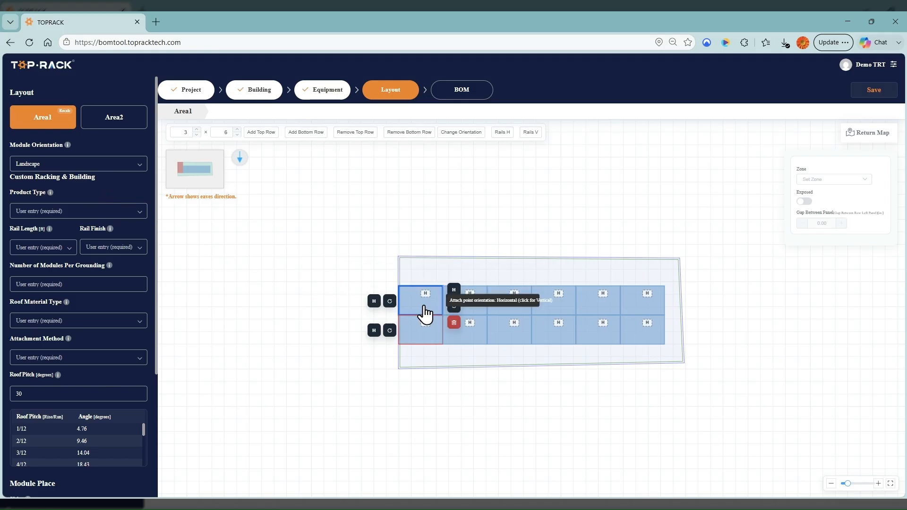
click(453, 323)
click(427, 338)
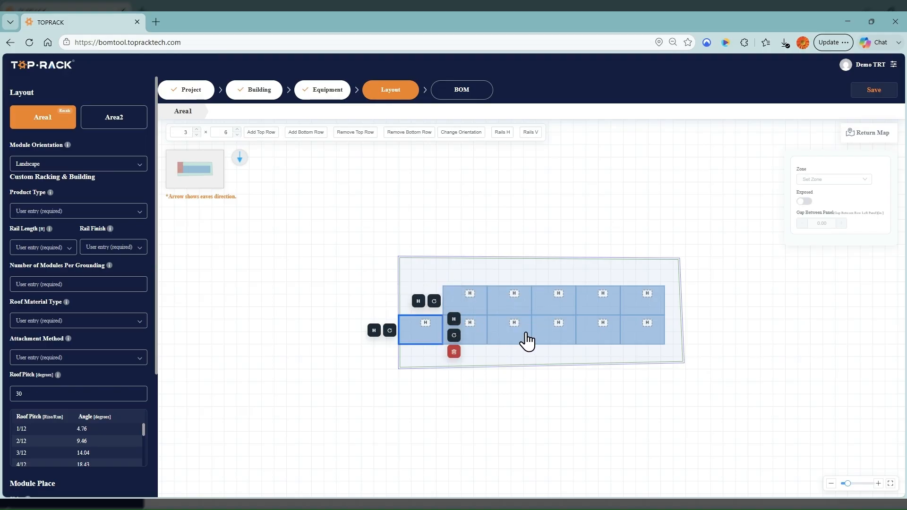
Delete the middle module of Area1's bottom row and place it back in the same spot.
click(555, 339)
click(588, 354)
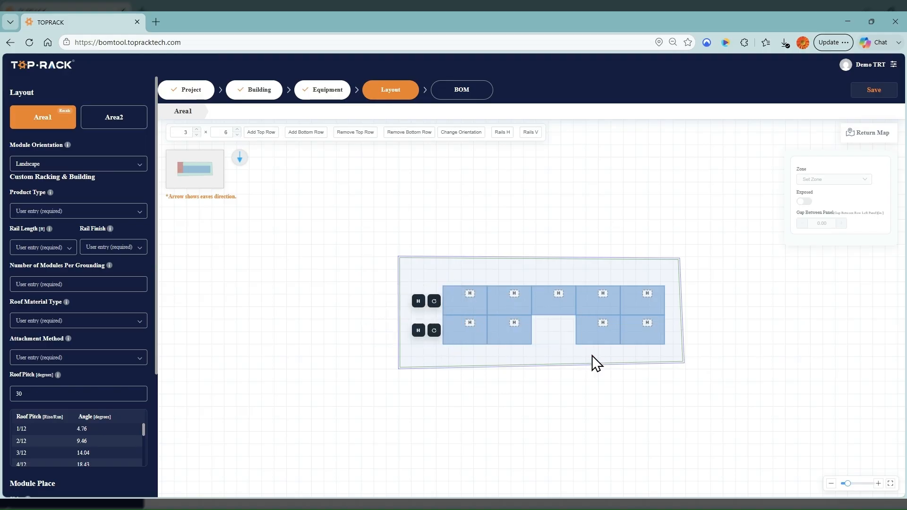
click(552, 340)
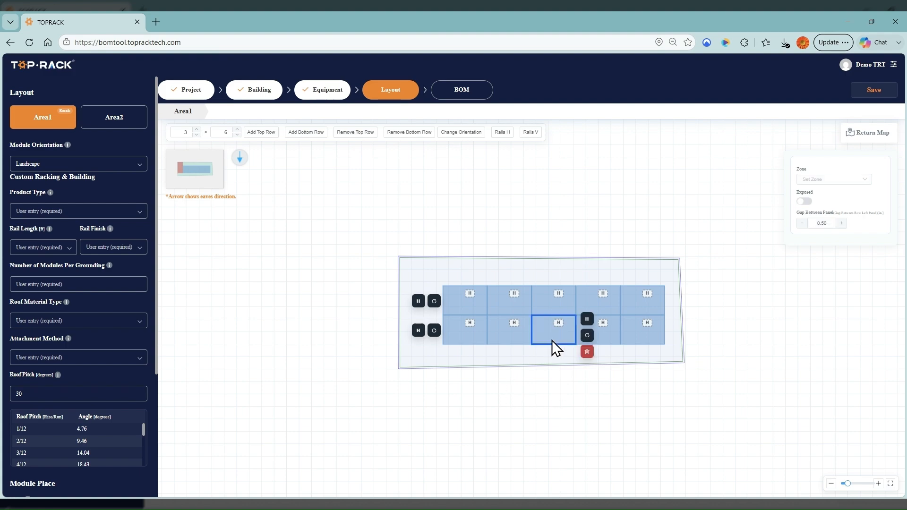
Add a single module in Area1's empty top row, above the second remaining column.
click(504, 274)
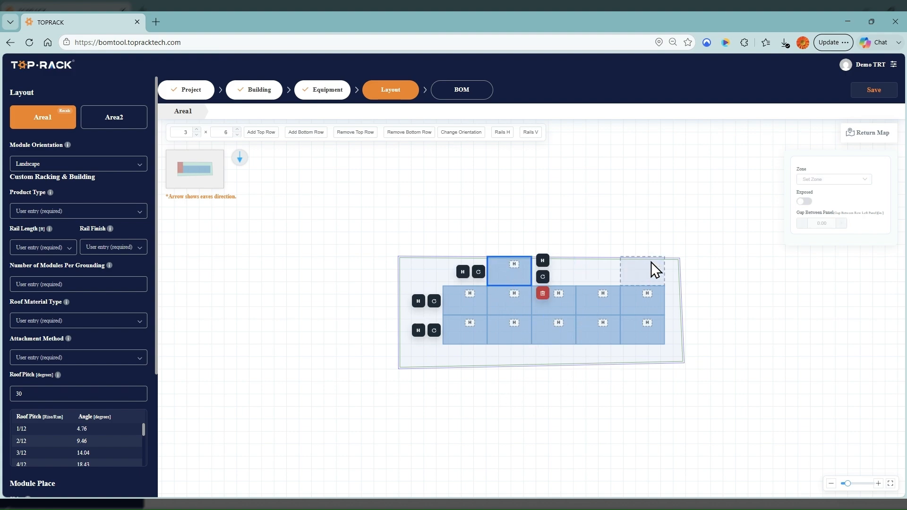
click(739, 267)
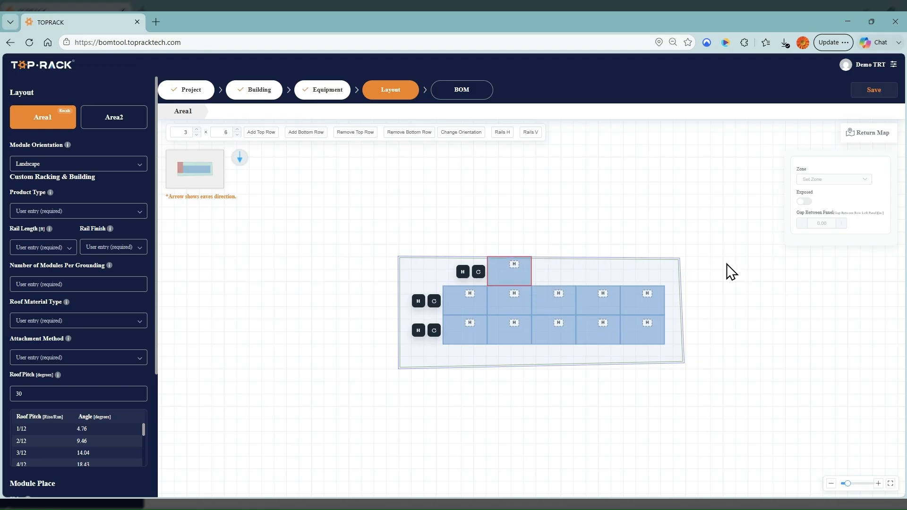
Select all modules in Area1 and move them together slightly down so they fit inside the roof outline.
click(517, 280)
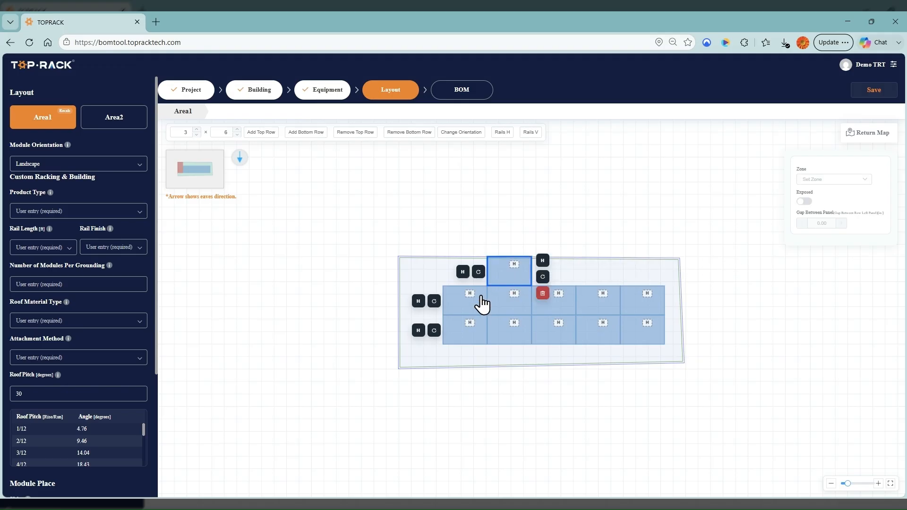
click(643, 307)
click(598, 307)
click(565, 306)
click(525, 308)
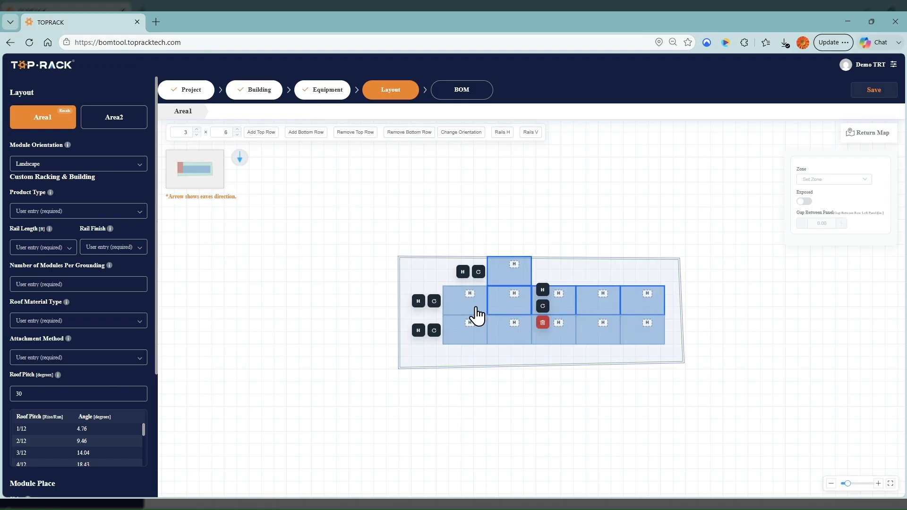
click(473, 306)
click(622, 336)
click(613, 341)
click(556, 345)
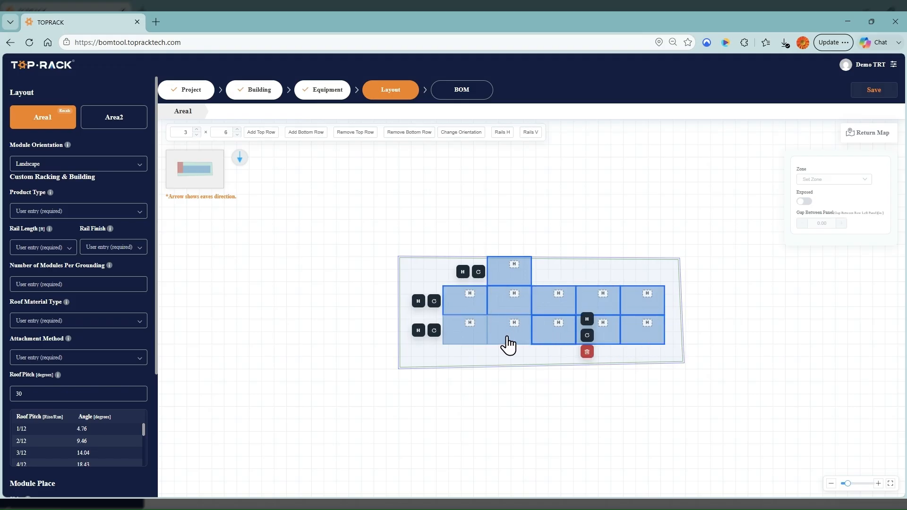
click(506, 343)
click(449, 326)
drag(609, 344, 609, 352)
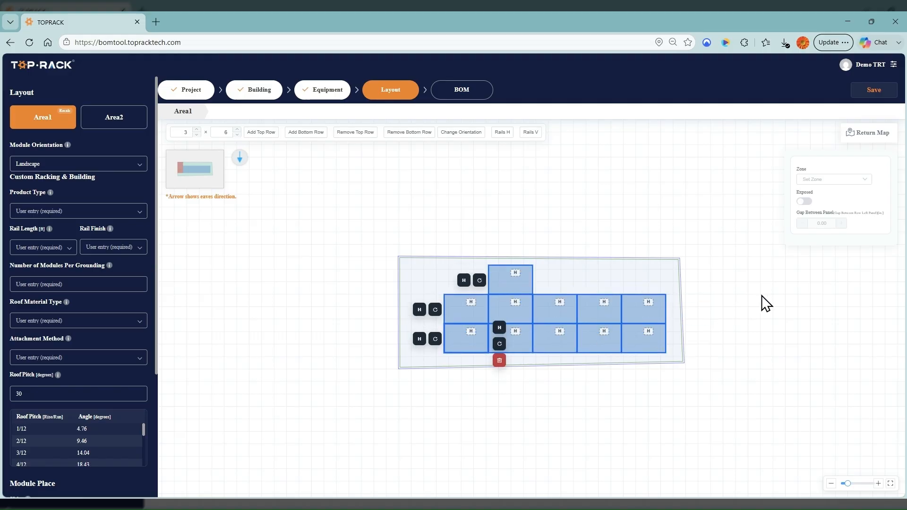
click(764, 302)
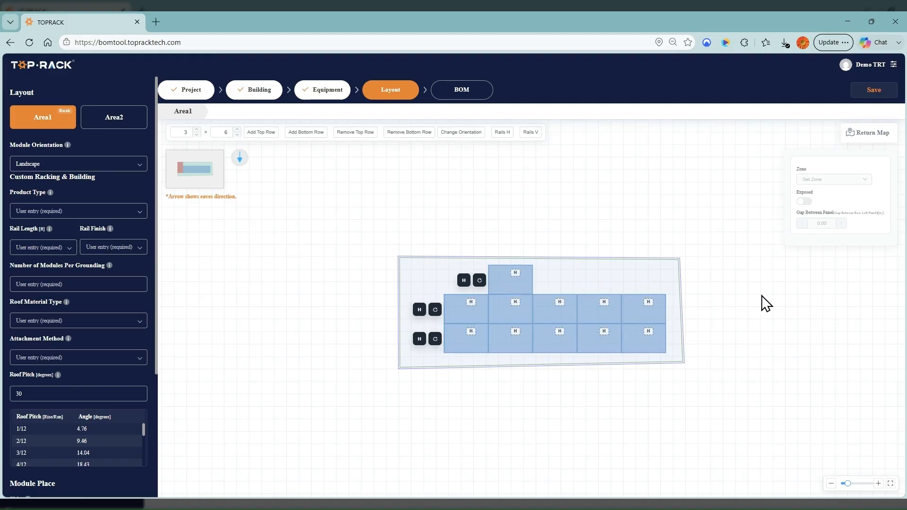
Switch Area1's middle module row to portrait and back to landscape.
click(435, 310)
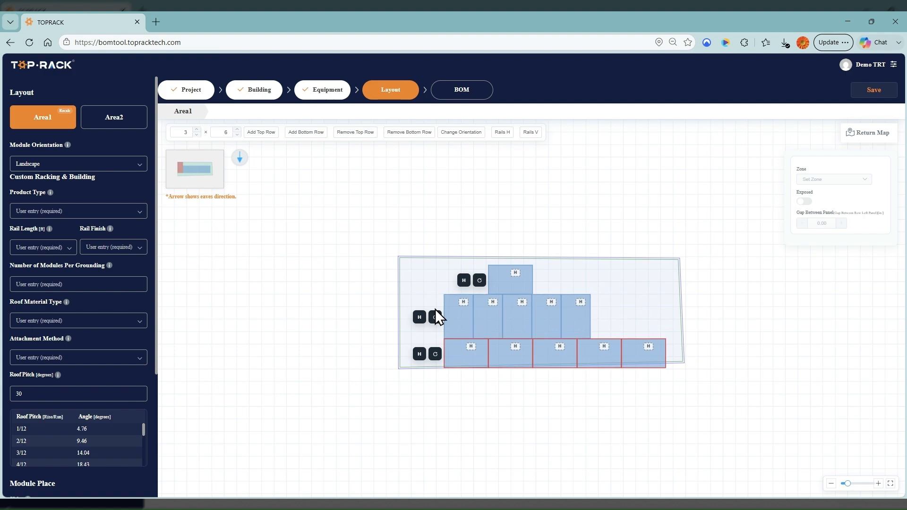
click(435, 319)
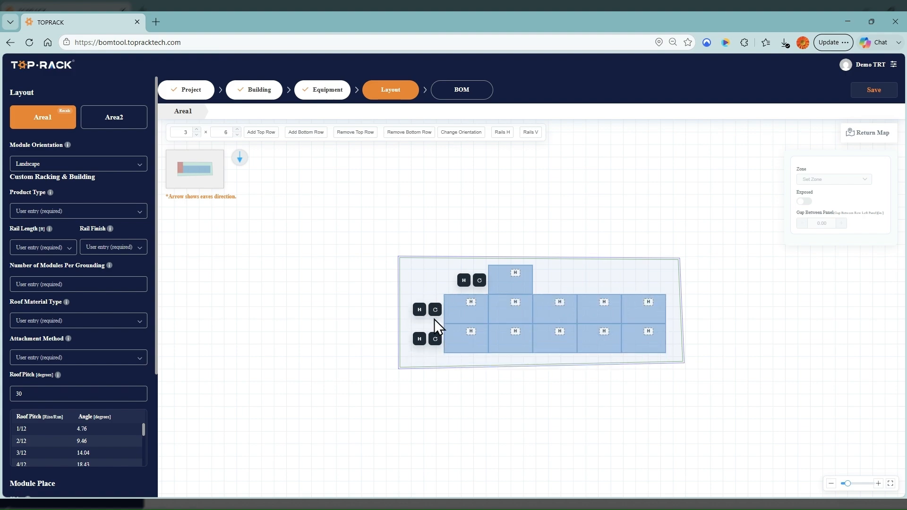
Switch the single module in Area1's top row to portrait and back to landscape.
click(517, 289)
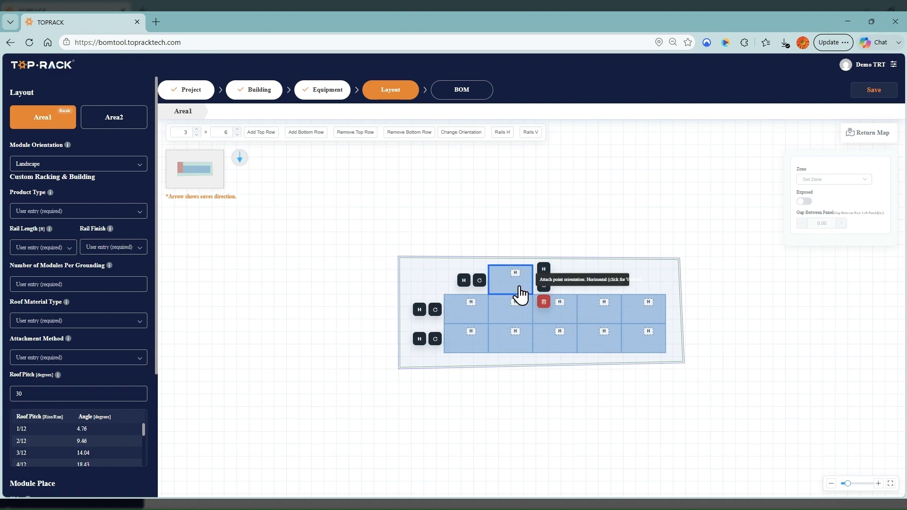
click(544, 285)
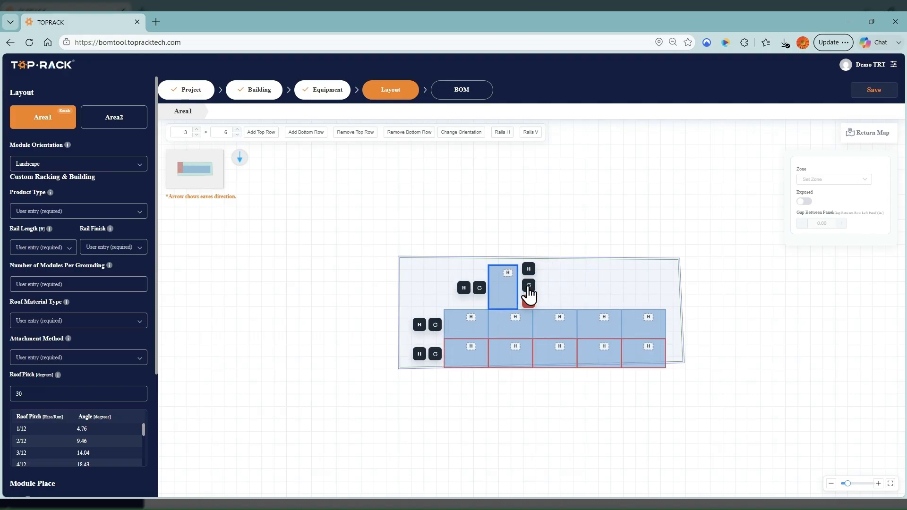
click(528, 286)
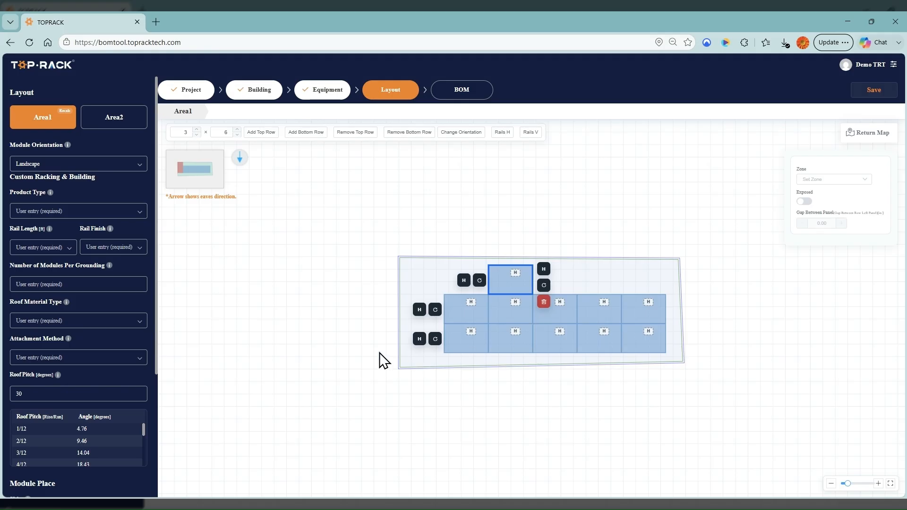
click(325, 281)
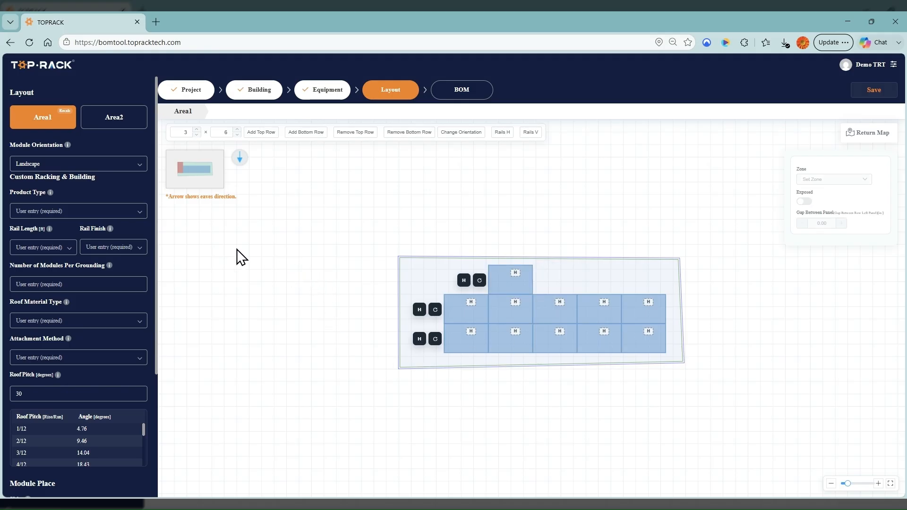
Set Area1's racking to product type TRT 02 Rail Base with 14 ft rails in Black Anodizing finish.
click(29, 212)
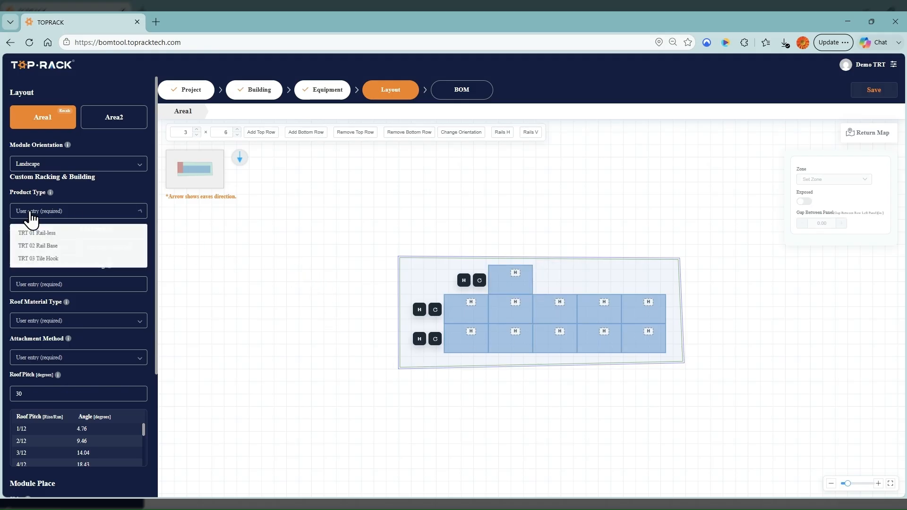
click(59, 246)
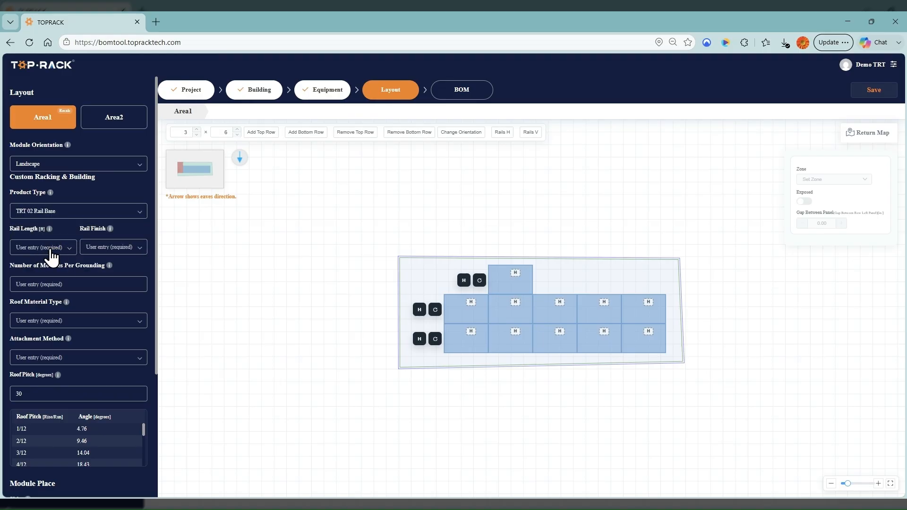
click(51, 251)
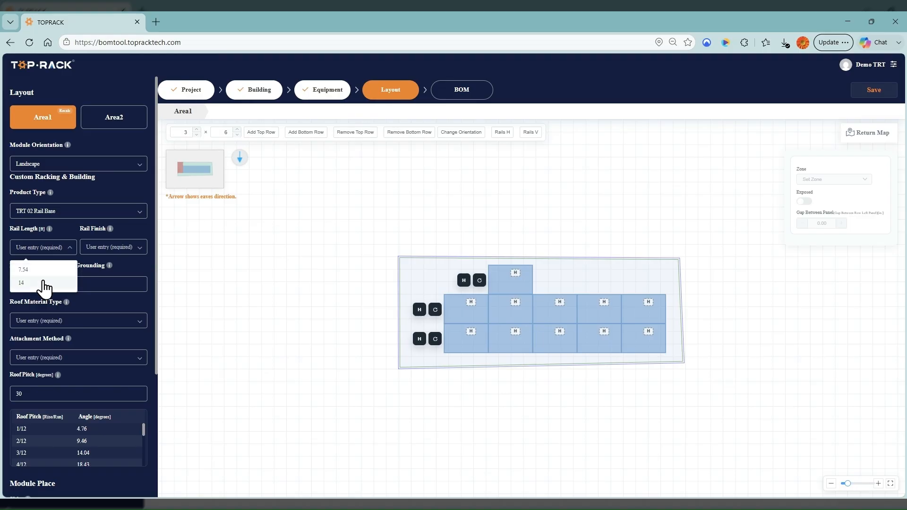
click(42, 283)
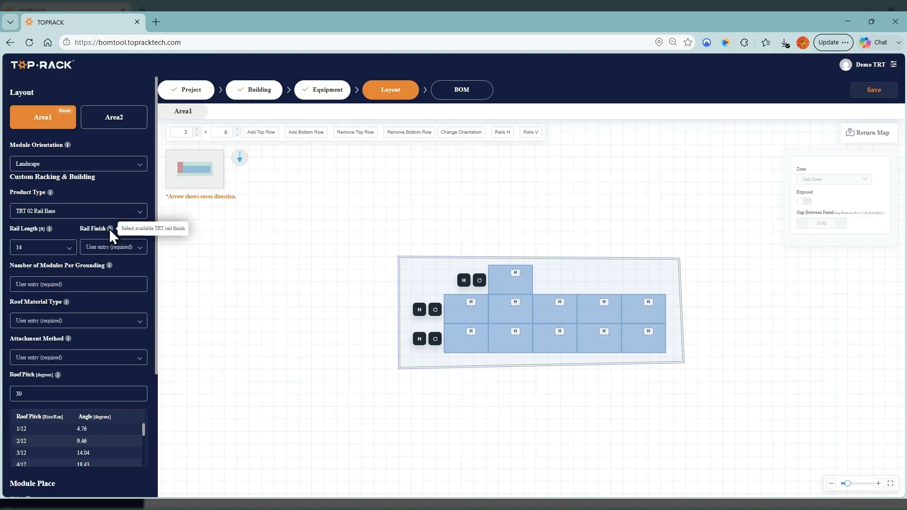
click(118, 250)
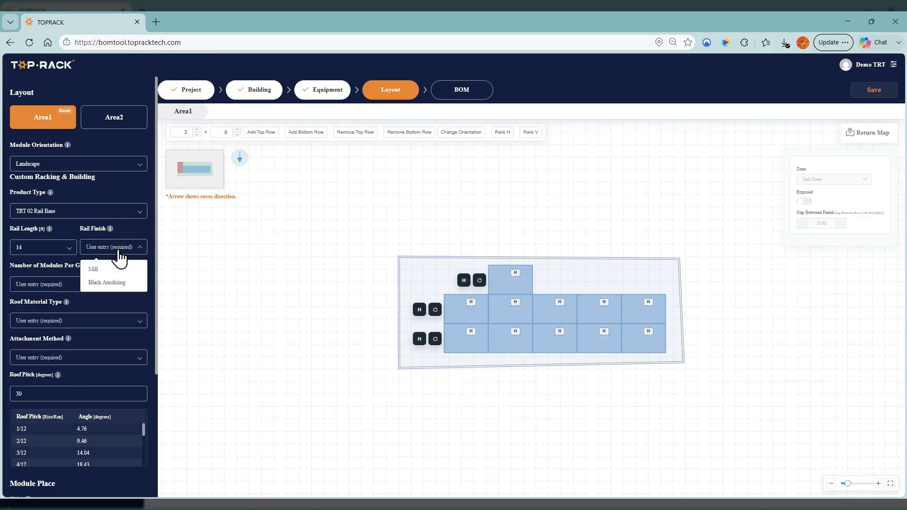
click(116, 282)
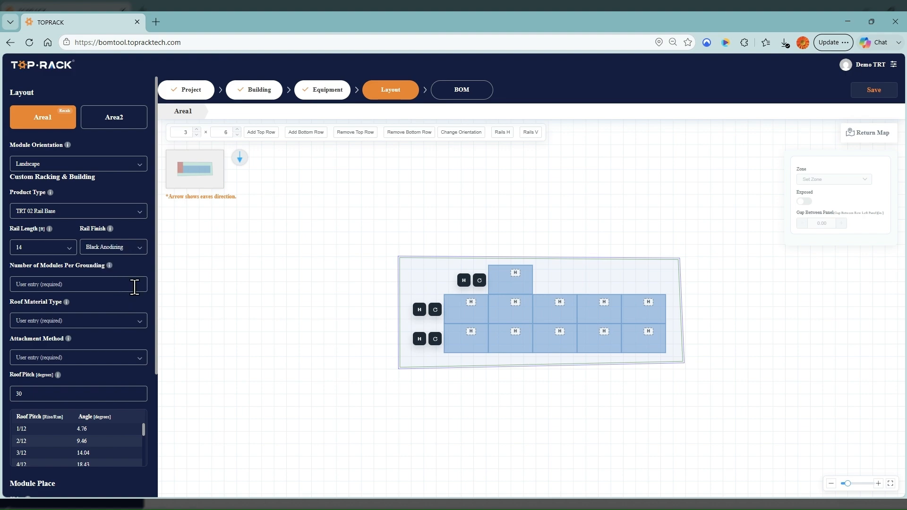
Set the number of modules per grounding to 5 and the roof material type to Shingles.
mouse_move(109, 266)
click(57, 322)
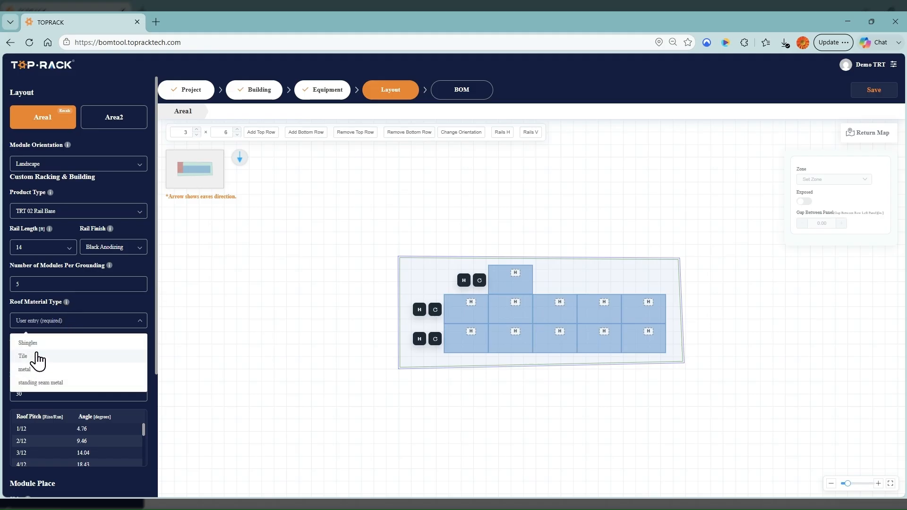
click(40, 344)
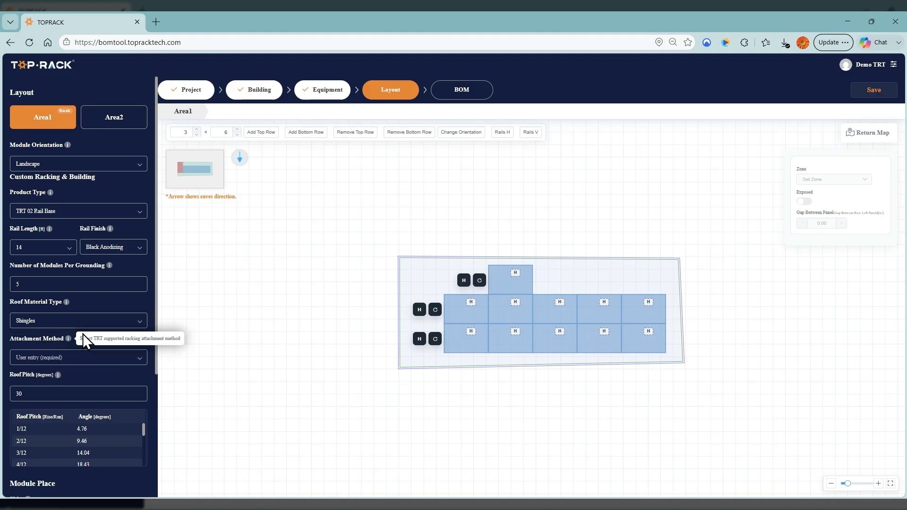
Choose Rafter as the attachment method and set the rafter spacing to 16 in.
scroll(71, 390, down, 2)
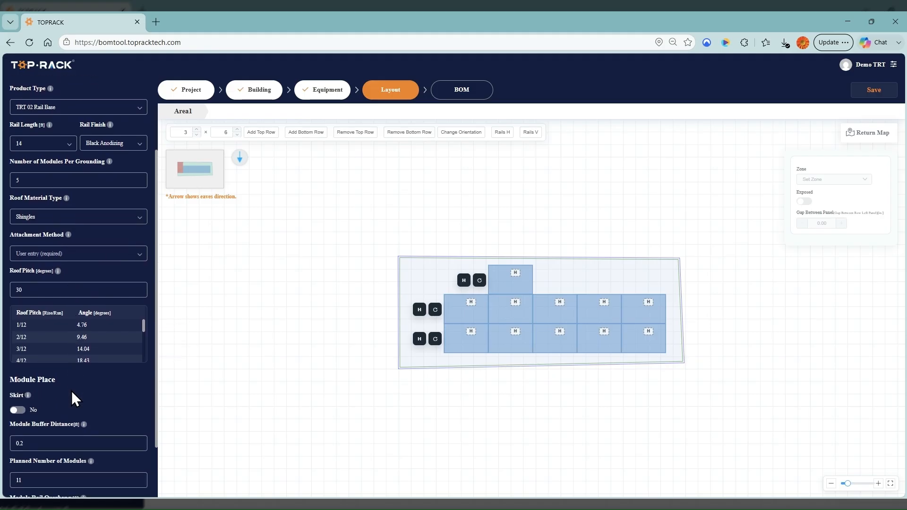
click(75, 255)
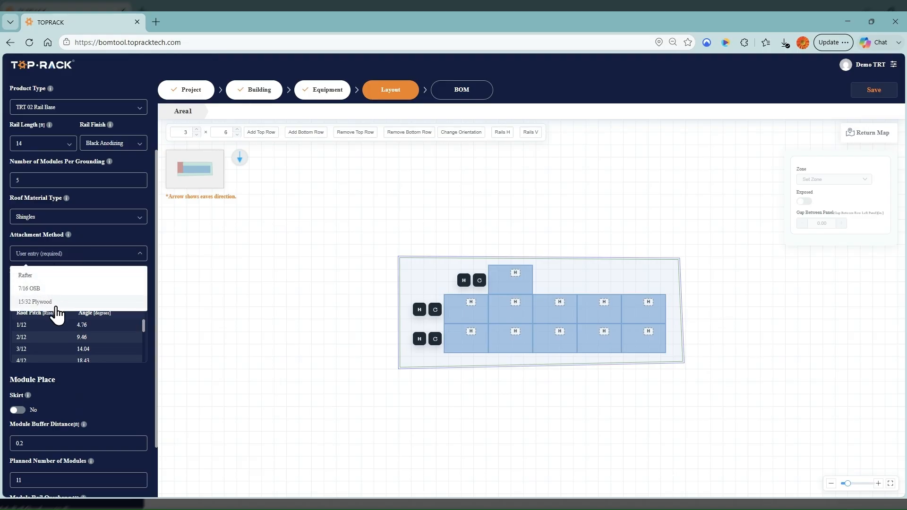
click(29, 275)
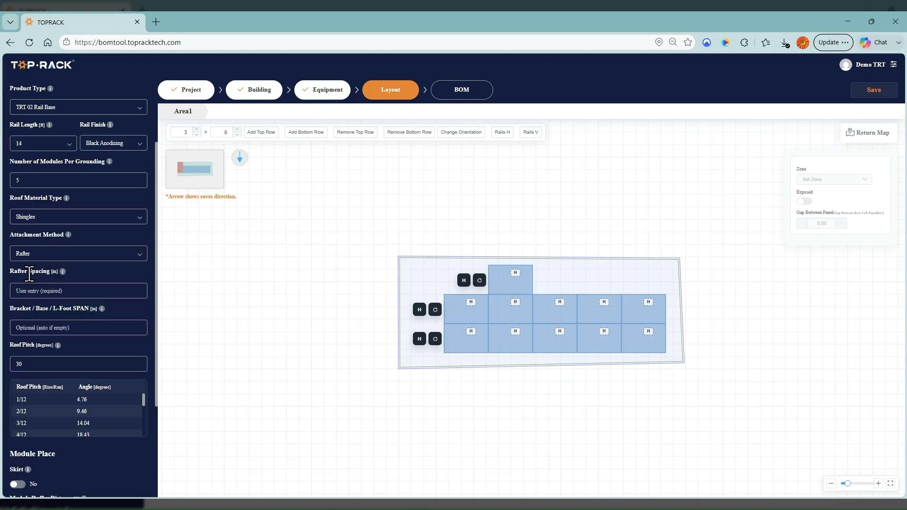
mouse_move(64, 271)
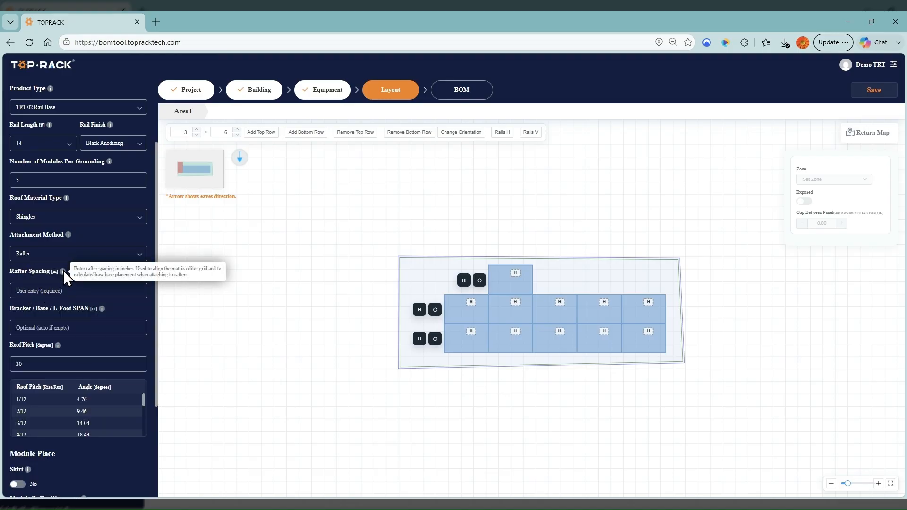
click(41, 291)
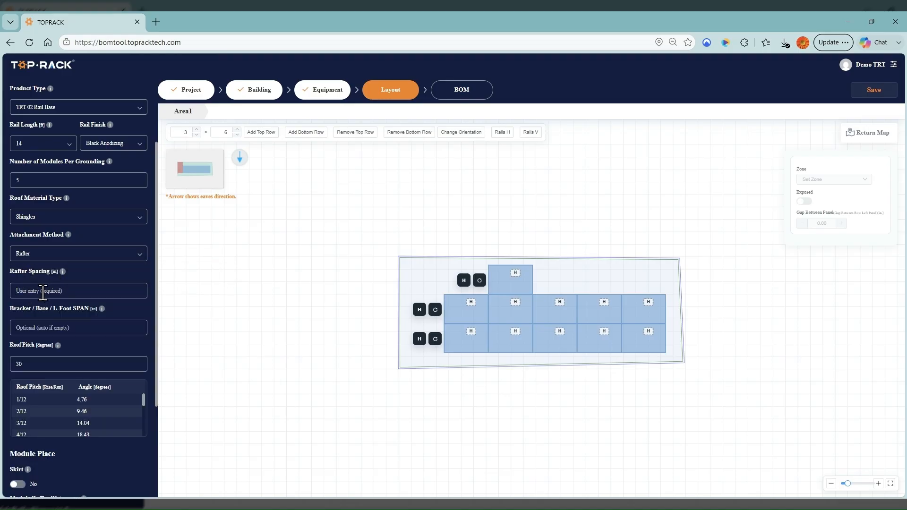
text(16)
drag(46, 291, 2, 294)
text(2416)
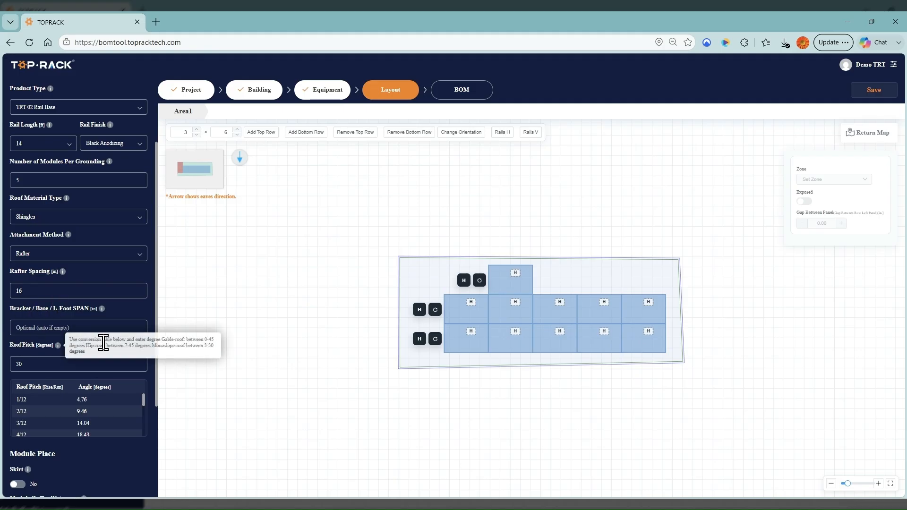
Examine the bracket span help, the roof pitch conversion table, and the skirt, buffer distance, planned module and rail overhang settings.
mouse_move(102, 307)
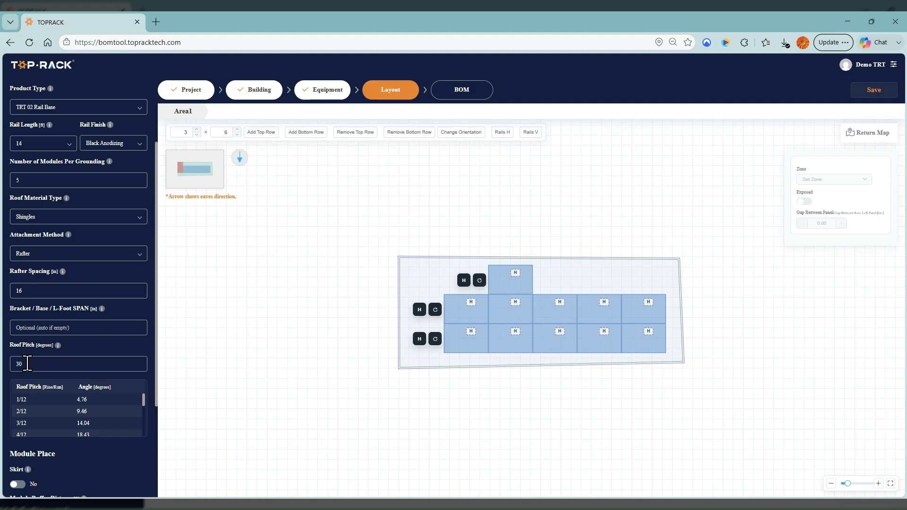
scroll(118, 342, down, 3)
scroll(129, 302, down, 2)
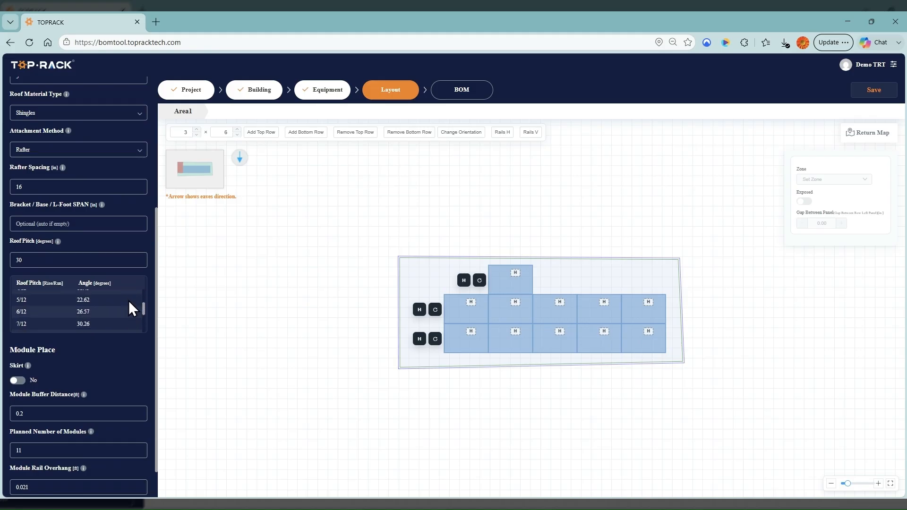
scroll(98, 368, down, 1)
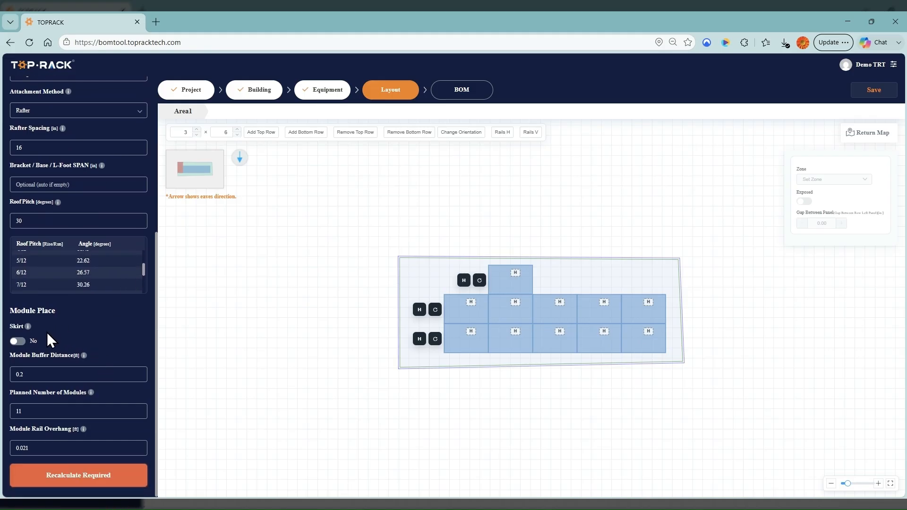
scroll(46, 332, up, 4)
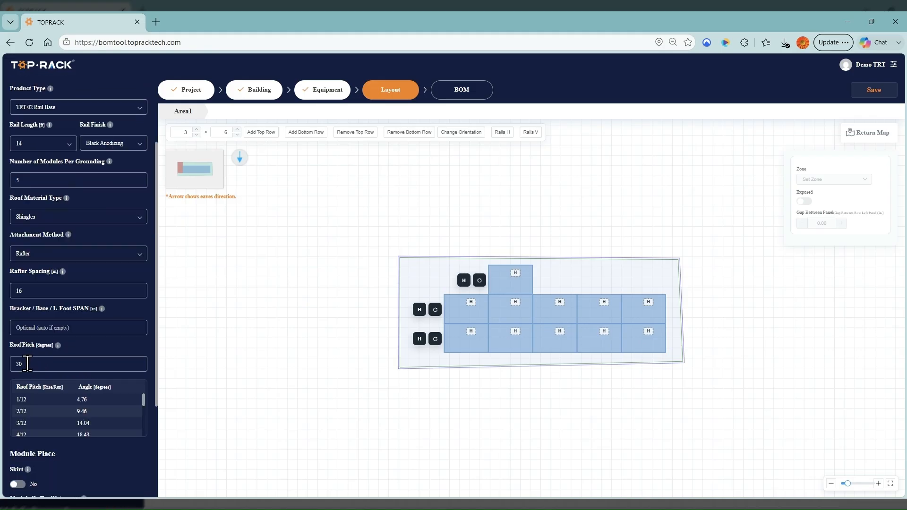
scroll(125, 326, down, 2)
scroll(126, 304, down, 2)
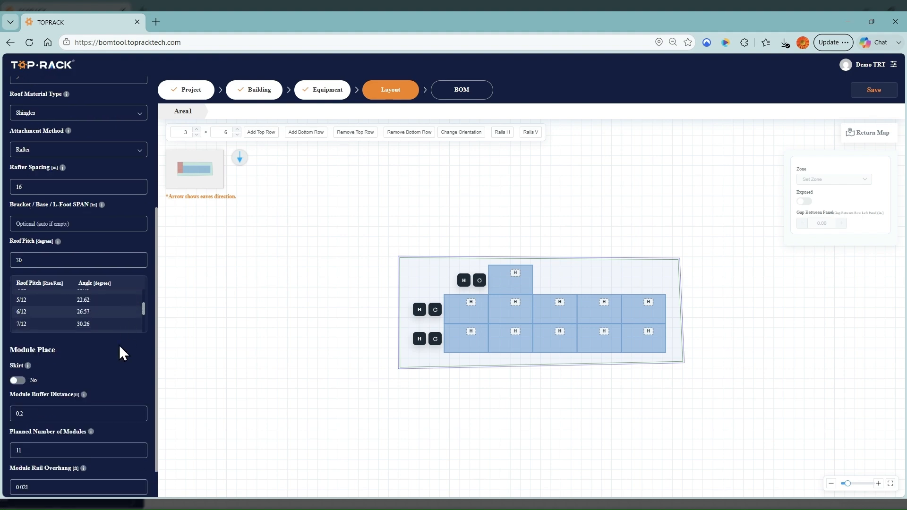
scroll(101, 374, down, 1)
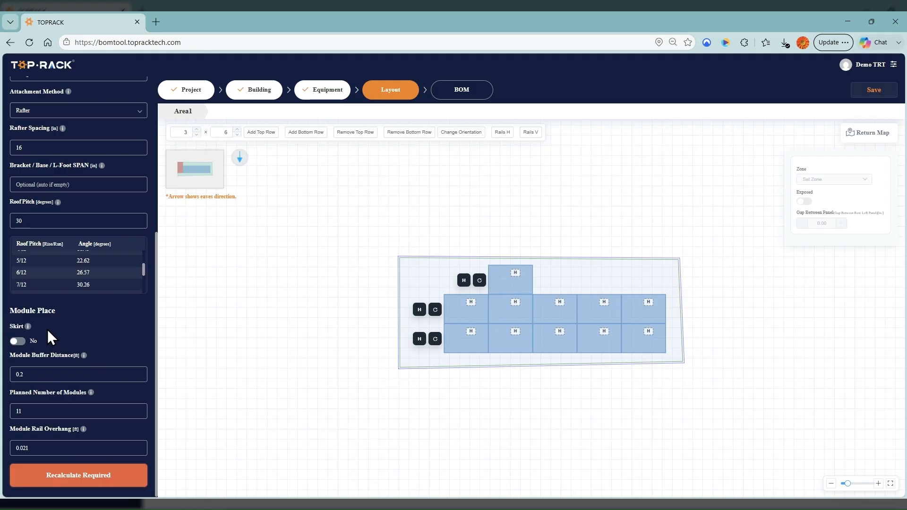
click(22, 342)
mouse_move(83, 355)
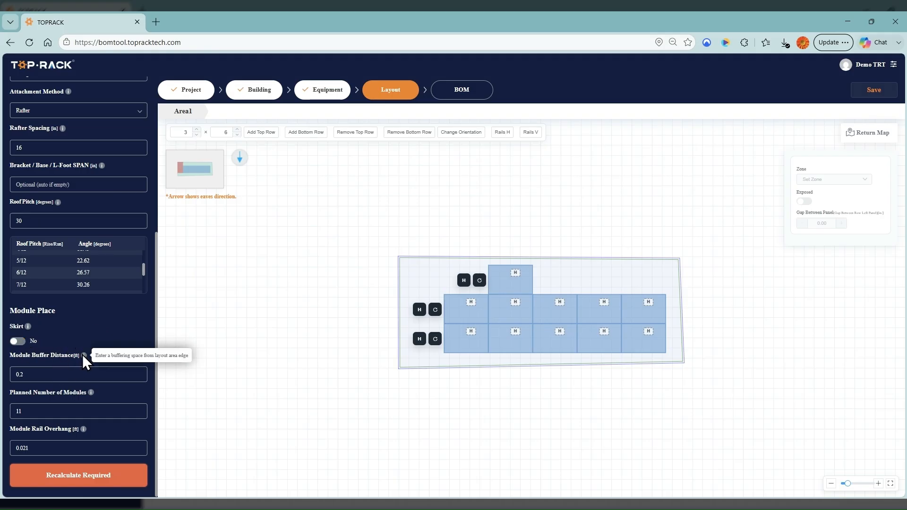
mouse_move(90, 393)
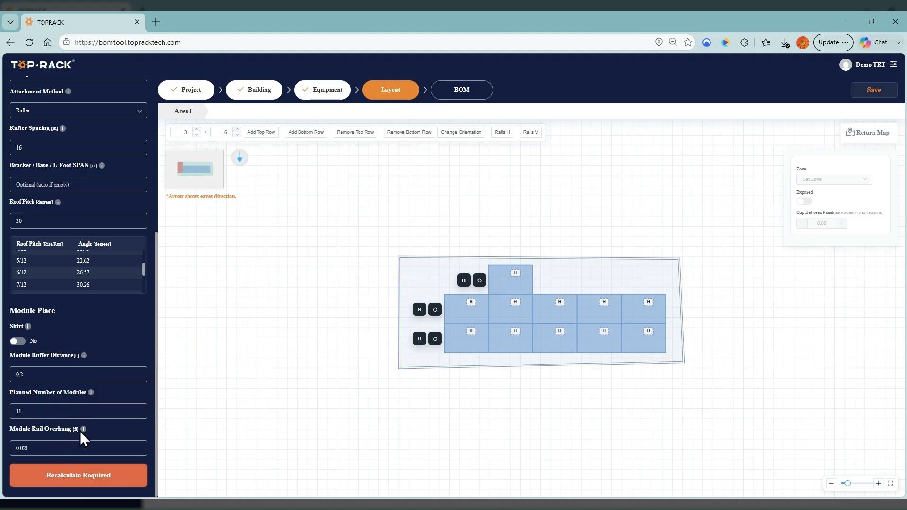
mouse_move(83, 429)
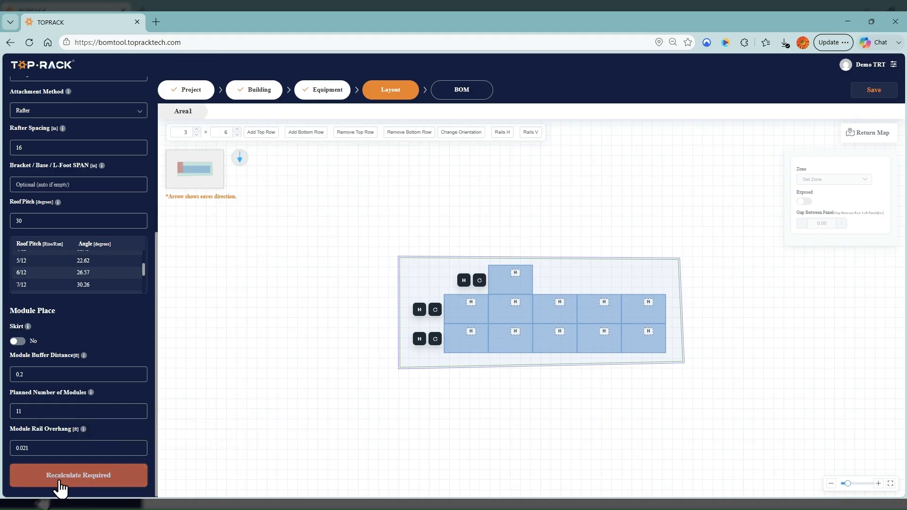
Calculate Area1's racking layout, and recalculate it with the skirt option turned on.
click(105, 482)
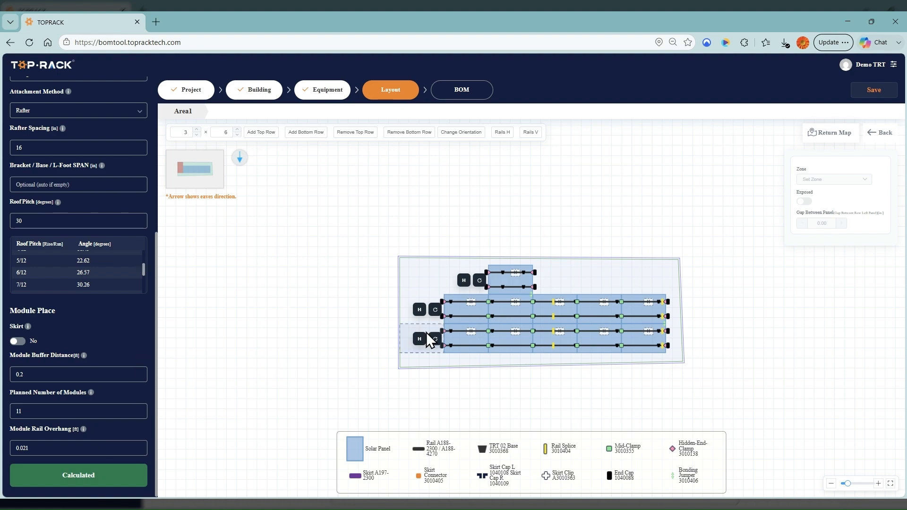
click(18, 341)
click(85, 480)
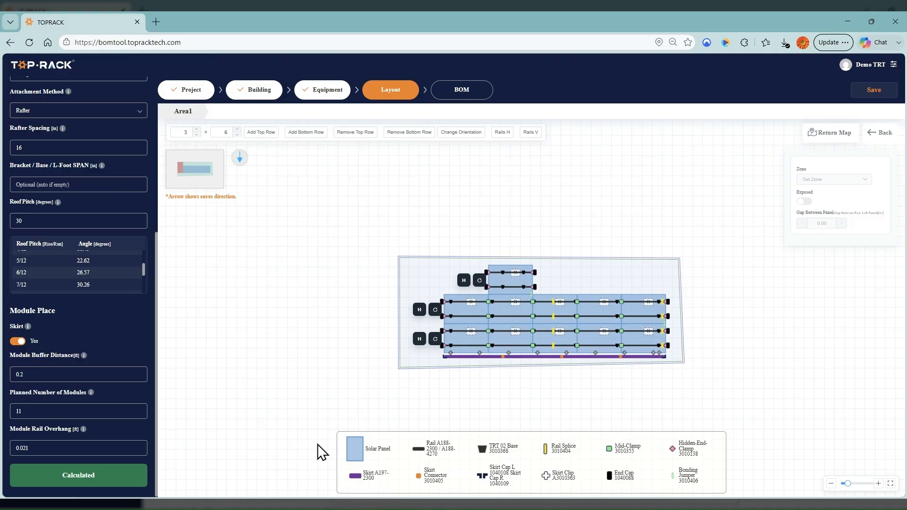
Change the attach point orientation of Area1's middle and bottom module rows to vertical, recalculating the layout after each row.
click(419, 310)
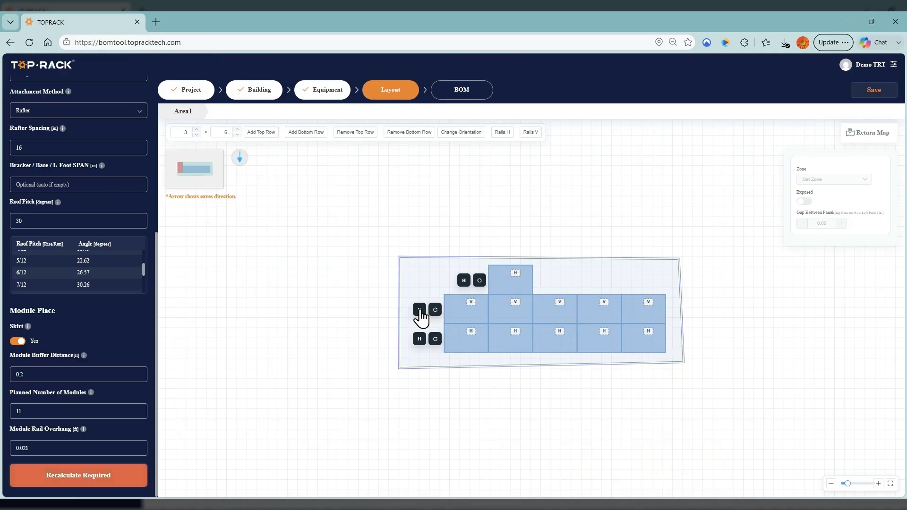
click(85, 477)
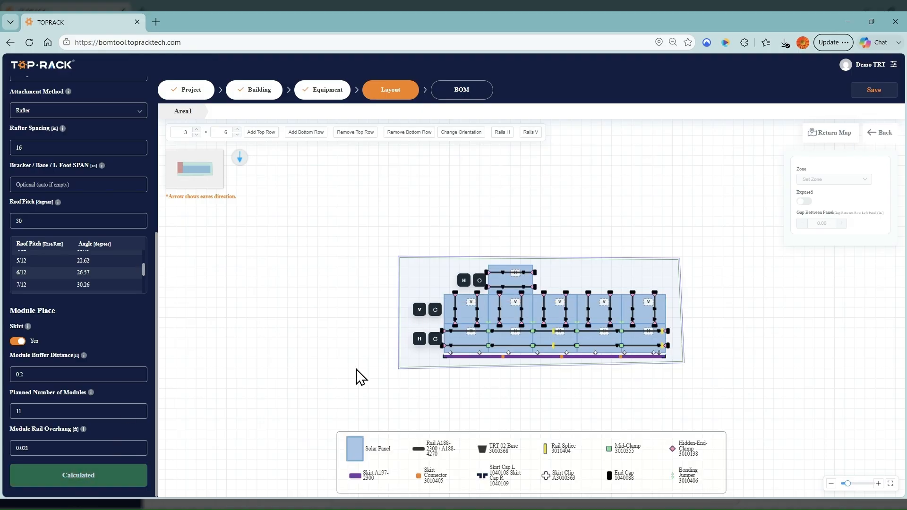
click(419, 340)
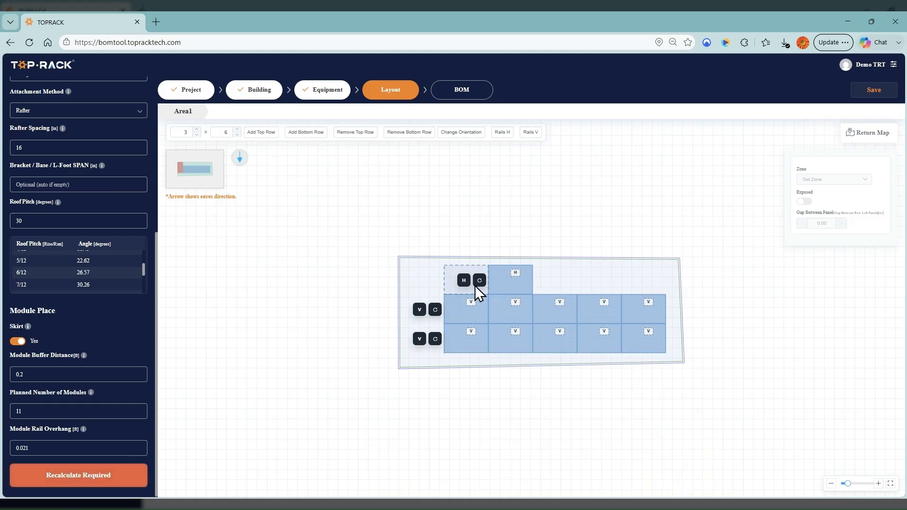
click(86, 478)
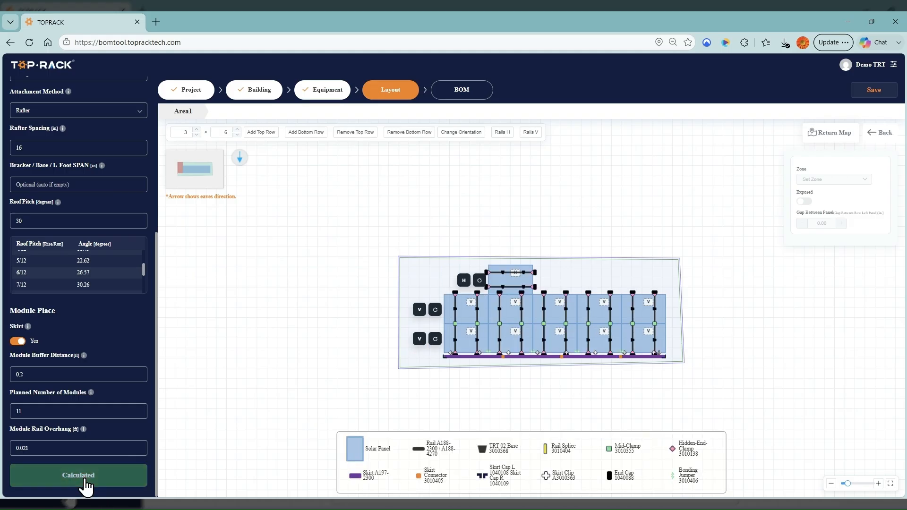
Set Area1's overall module orientation to Portrait.
scroll(120, 296, up, 5)
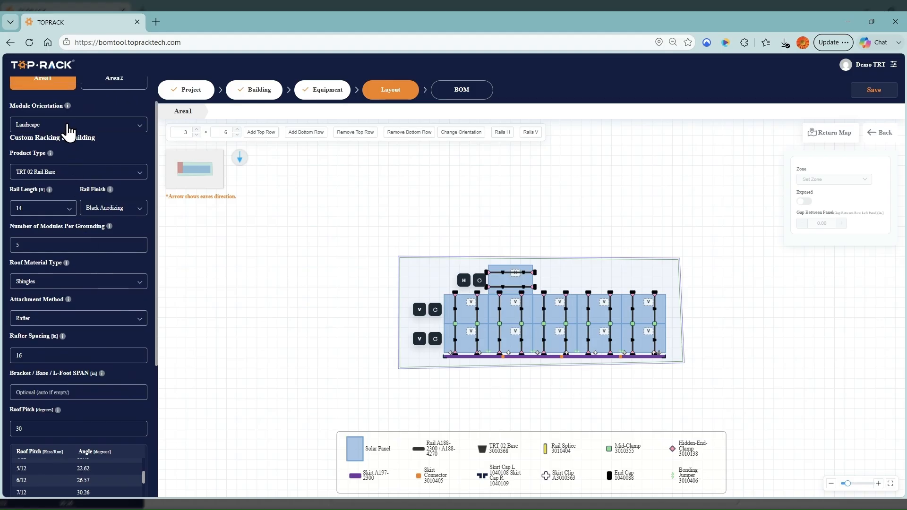
click(69, 125)
click(45, 159)
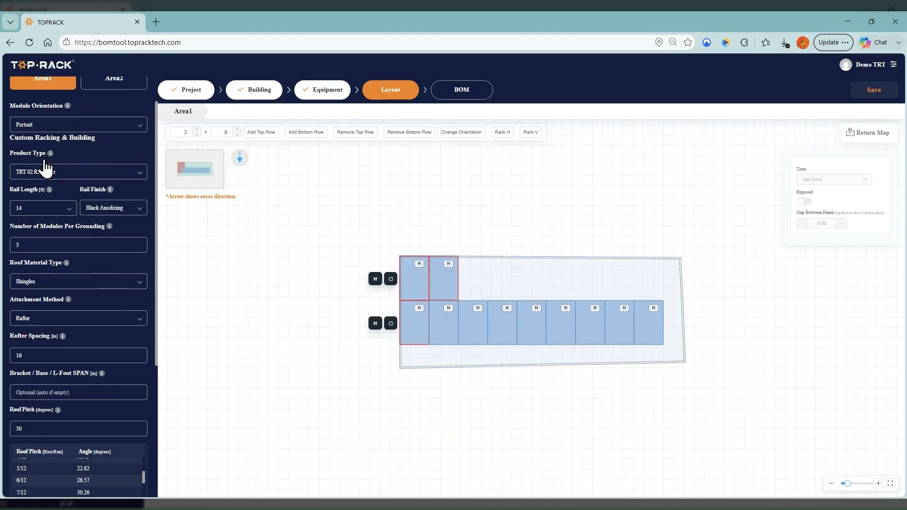
Remove the two modules in Area1's top row and the first module of the bottom row.
click(411, 292)
click(433, 289)
click(469, 293)
click(413, 337)
click(441, 336)
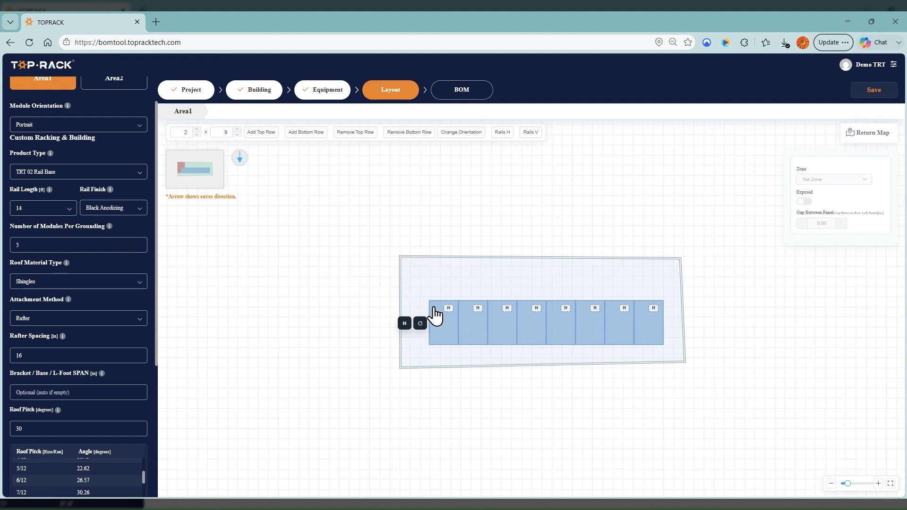
Place eight modules in Area1's top row, directly above the eight modules of the bottom row.
click(640, 285)
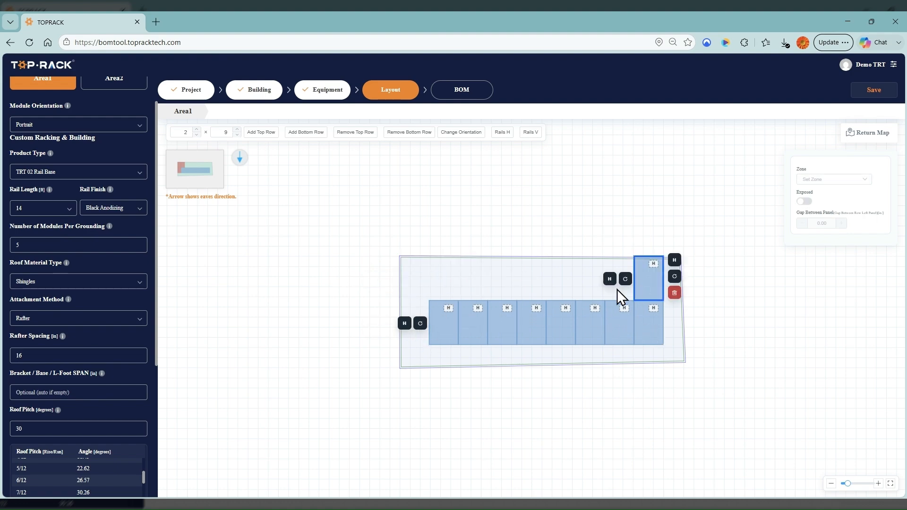
click(613, 296)
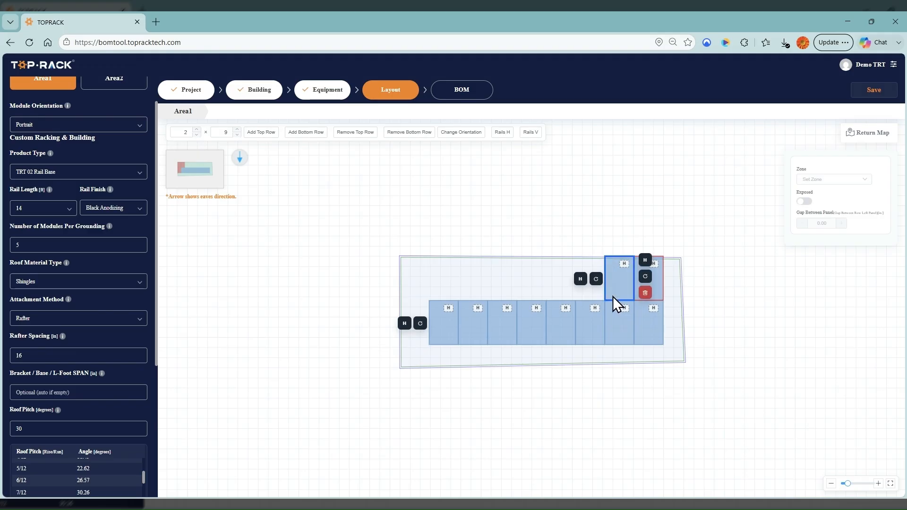
click(587, 296)
click(560, 296)
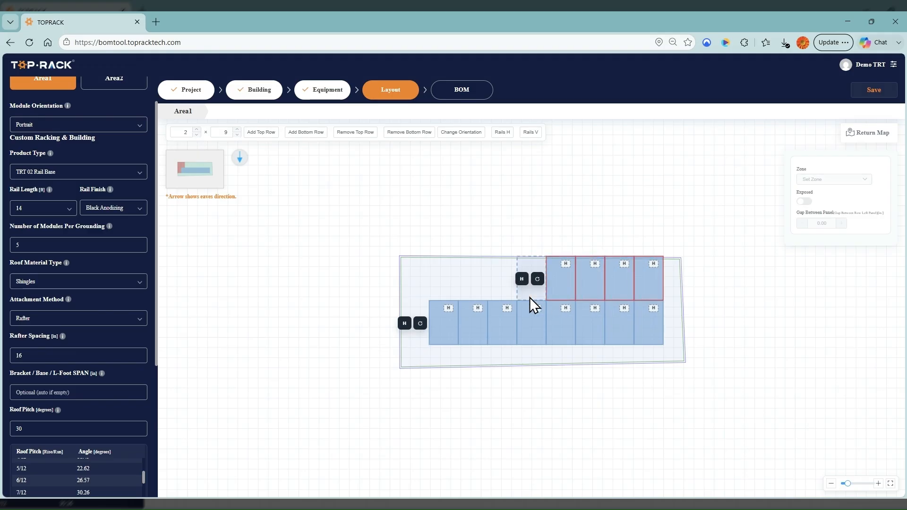
click(529, 296)
click(500, 297)
click(472, 298)
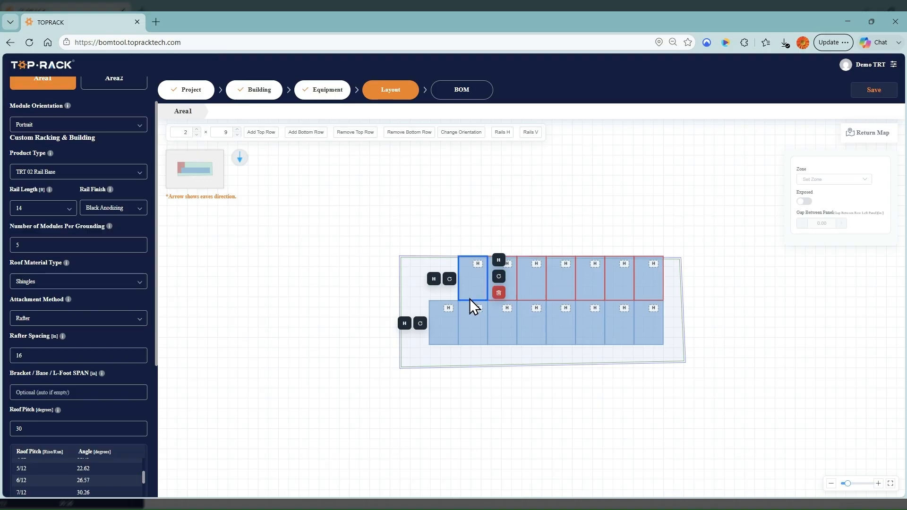
click(443, 296)
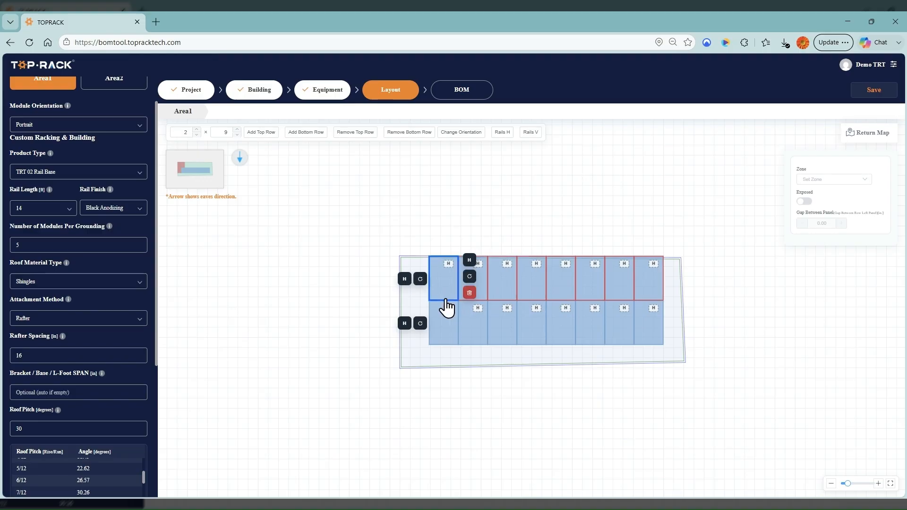
Shift Area1's whole bottom row together with the top row's first module down toward the eaves.
click(650, 330)
click(620, 334)
click(590, 334)
click(564, 334)
click(529, 335)
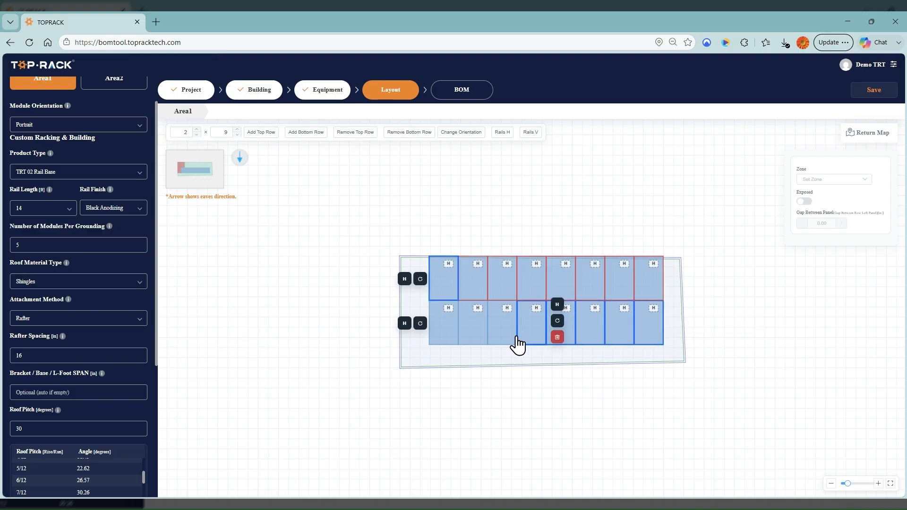
click(503, 336)
click(475, 346)
drag(593, 334, 592, 340)
Add the other seven top-row modules to the selection and nudge all modules slightly down toward the eaves.
click(646, 295)
click(619, 295)
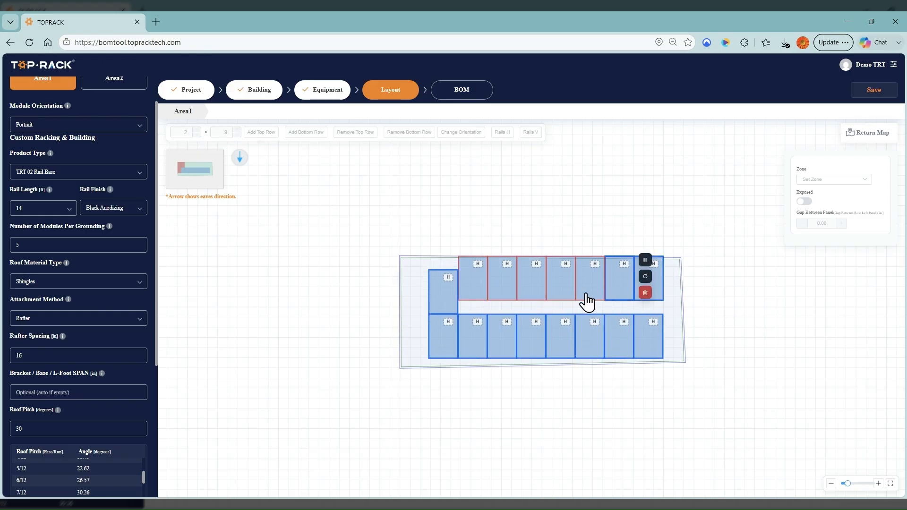
click(585, 296)
click(562, 295)
click(522, 299)
click(495, 299)
click(480, 299)
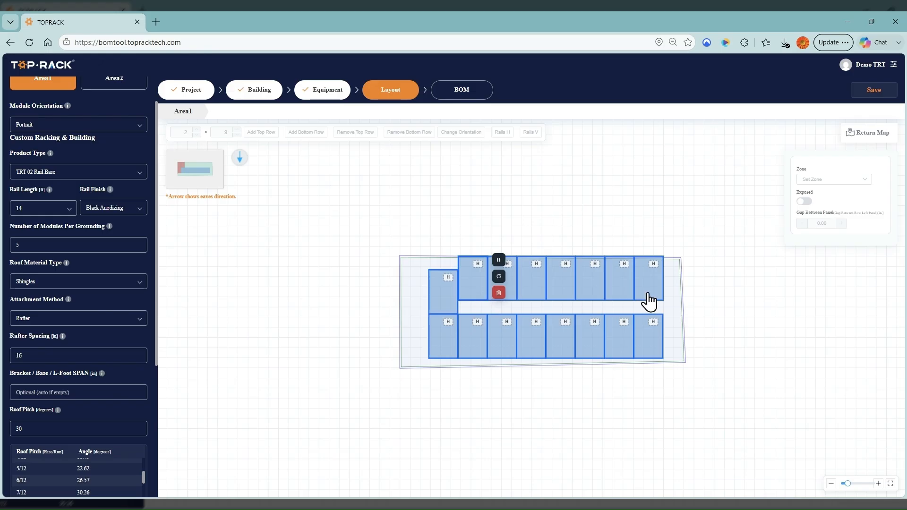
drag(658, 291, 658, 294)
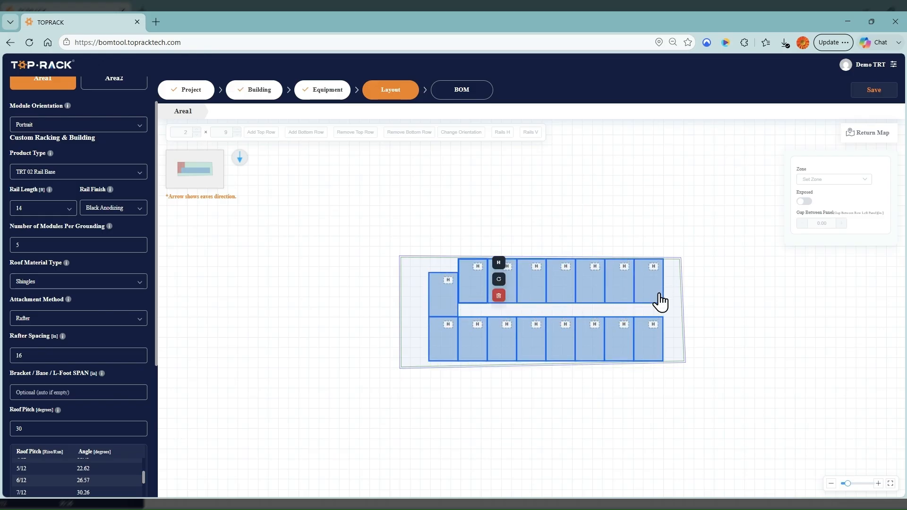
Move only the seven raised top-row modules down into line with the first one, closing the gap above the bottom row.
click(740, 303)
click(656, 298)
click(619, 298)
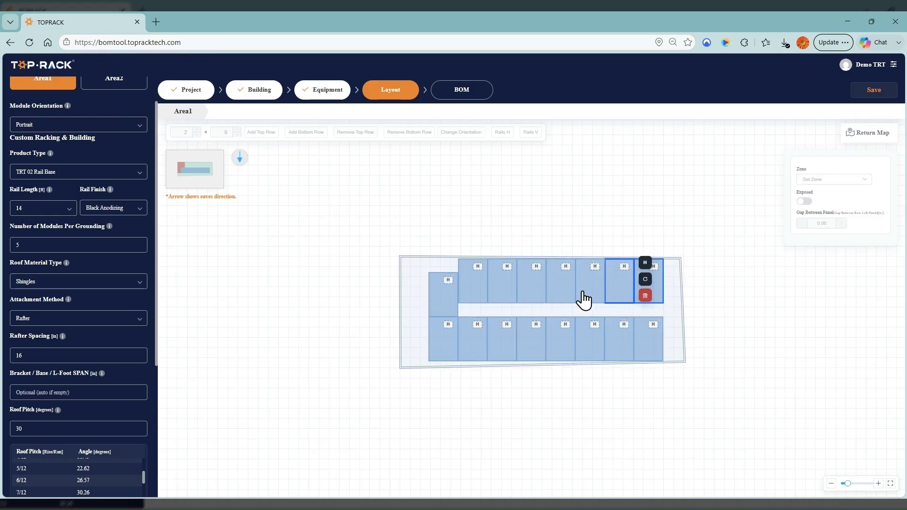
click(590, 299)
click(557, 298)
click(533, 298)
click(505, 297)
click(479, 298)
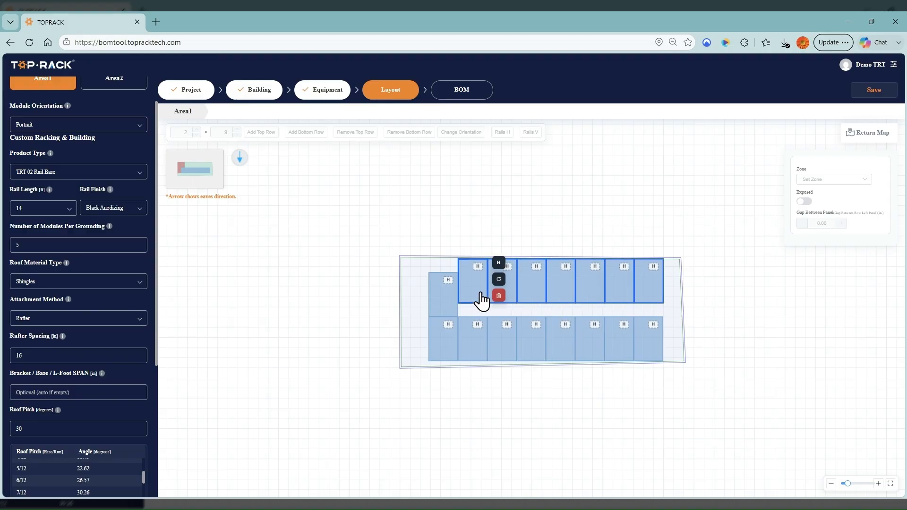
drag(655, 297, 659, 300)
click(765, 312)
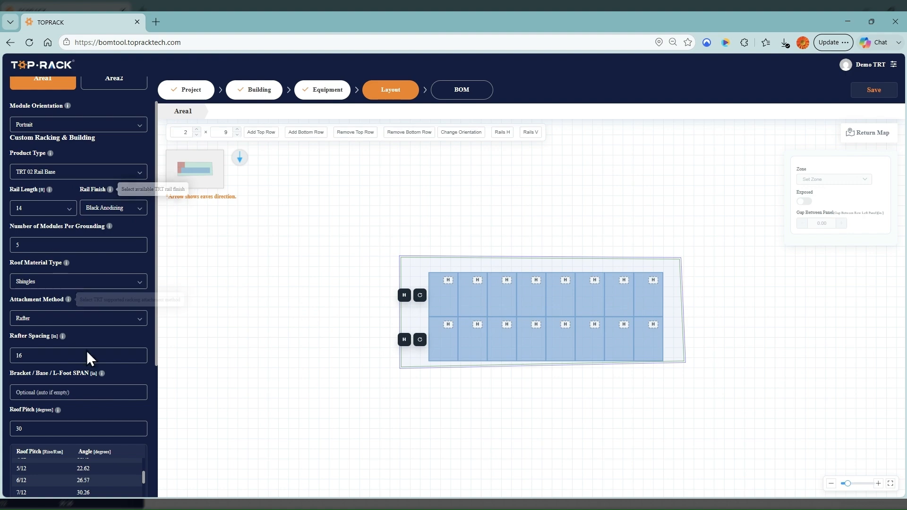
Calculate Area1's racking layout for the repositioned portrait modules.
scroll(86, 390, down, 1)
scroll(87, 390, down, 3)
click(79, 477)
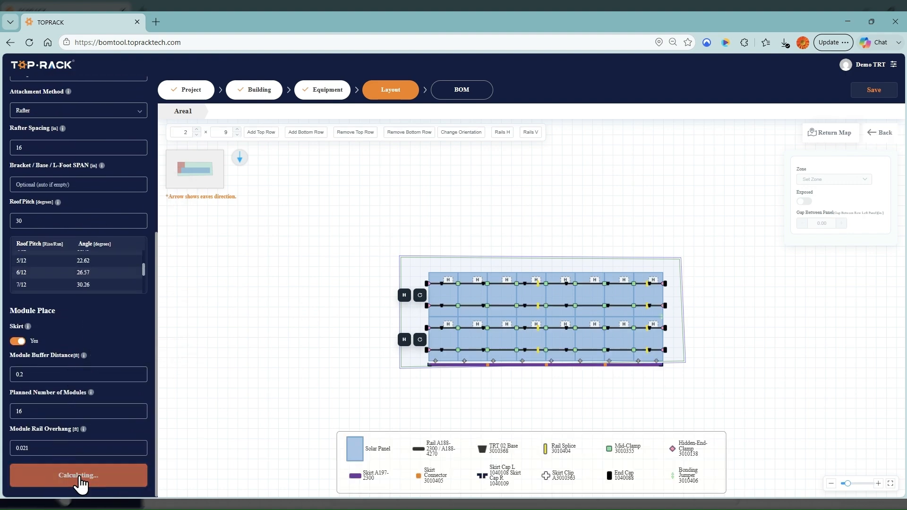
Try the vertical attach point orientation on Area1's top row and on its seventh module, returning each to horizontal and recalculating.
click(404, 297)
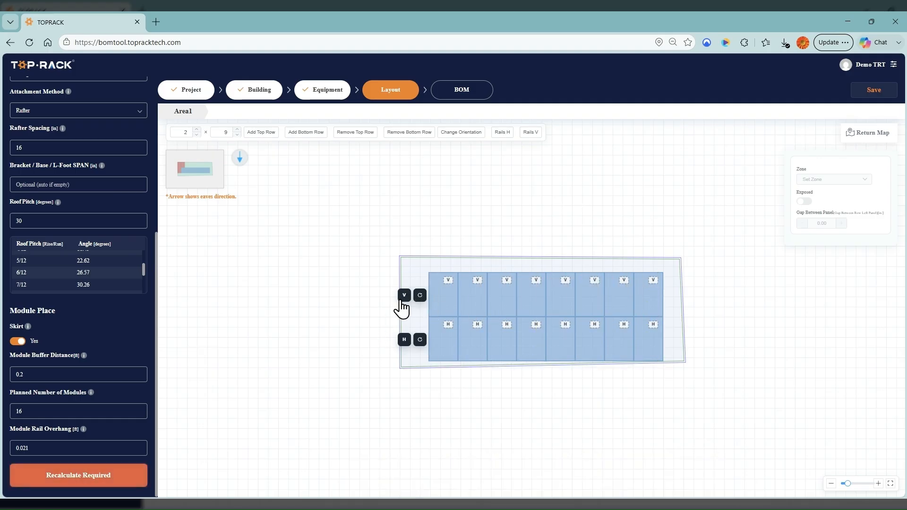
click(84, 481)
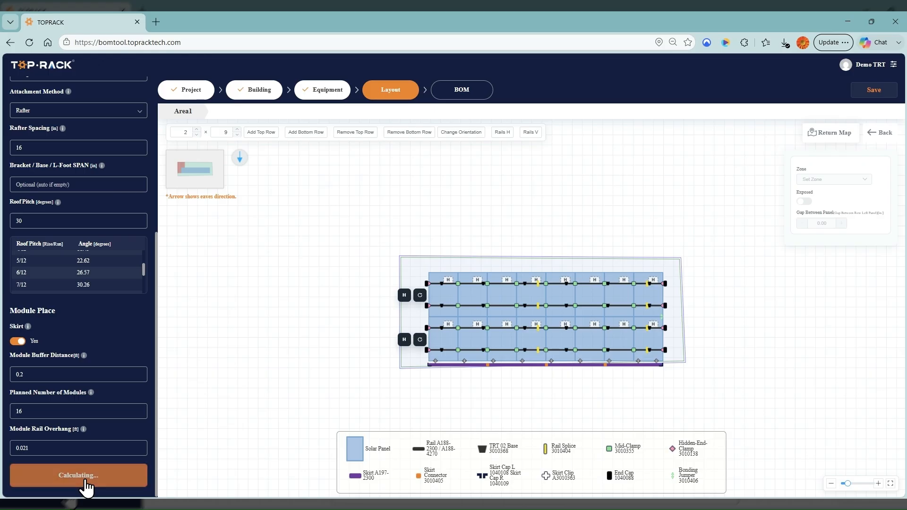
click(619, 306)
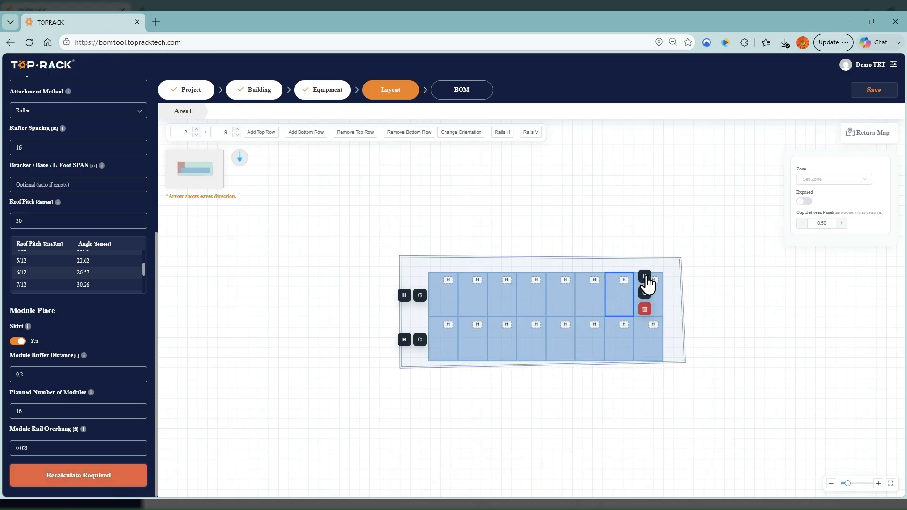
click(92, 479)
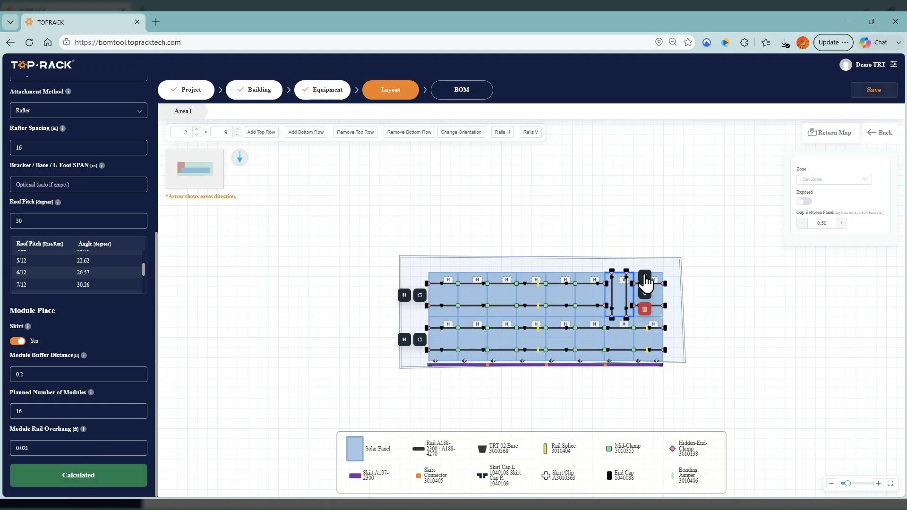
click(645, 278)
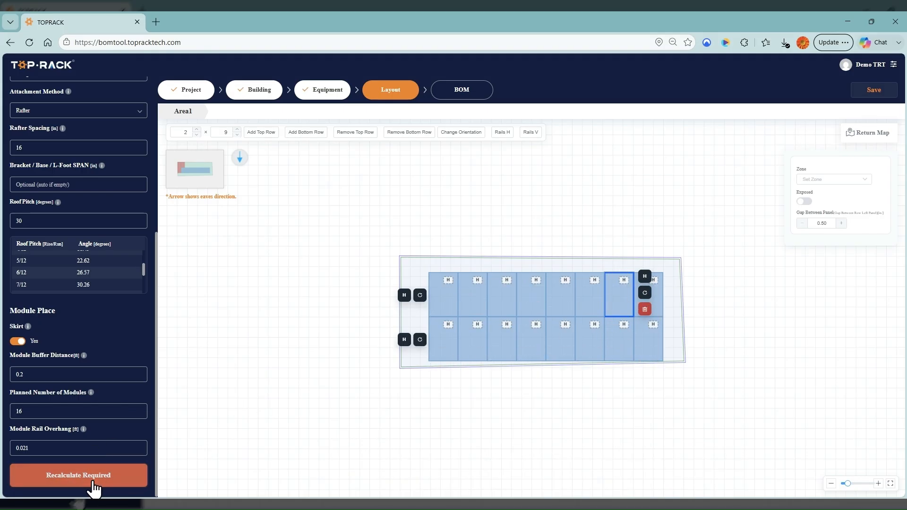
click(93, 482)
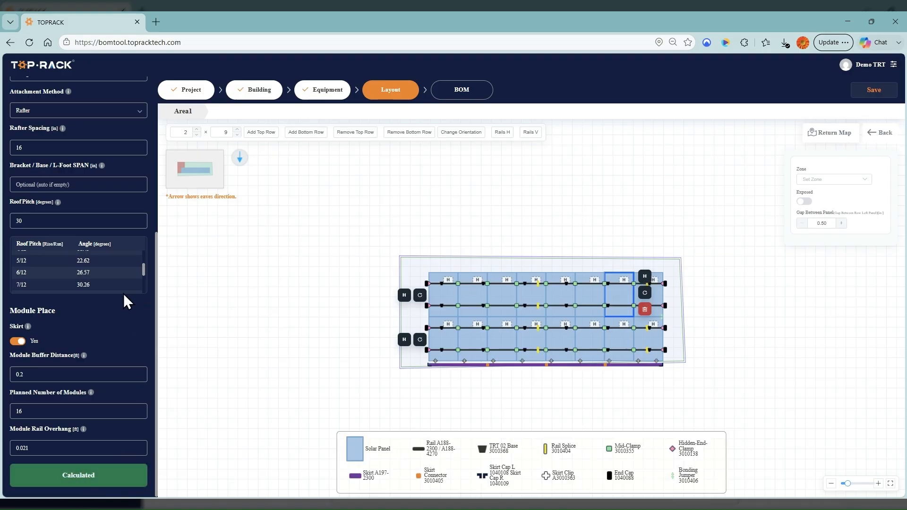
Delete the fourth and seventh modules of Area1's top row and recalculate the racking layout.
scroll(104, 306, up, 5)
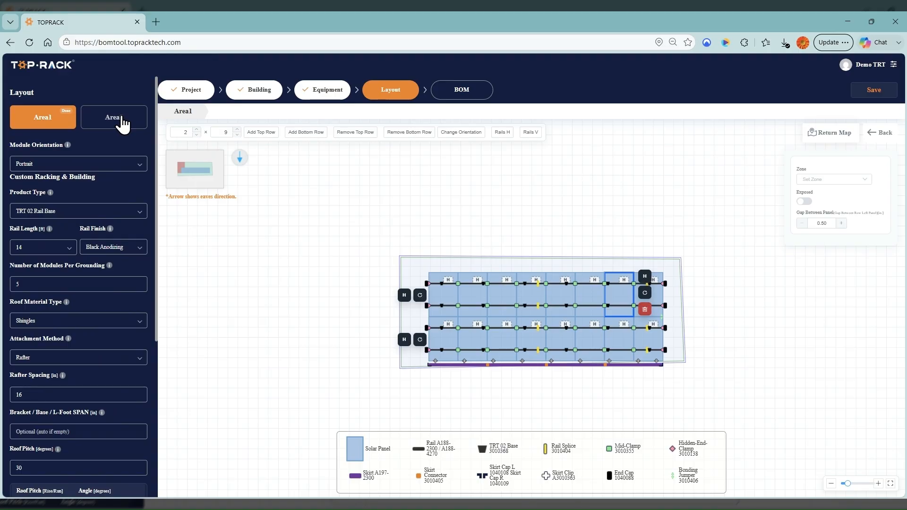
ctrl+click(539, 301)
click(557, 309)
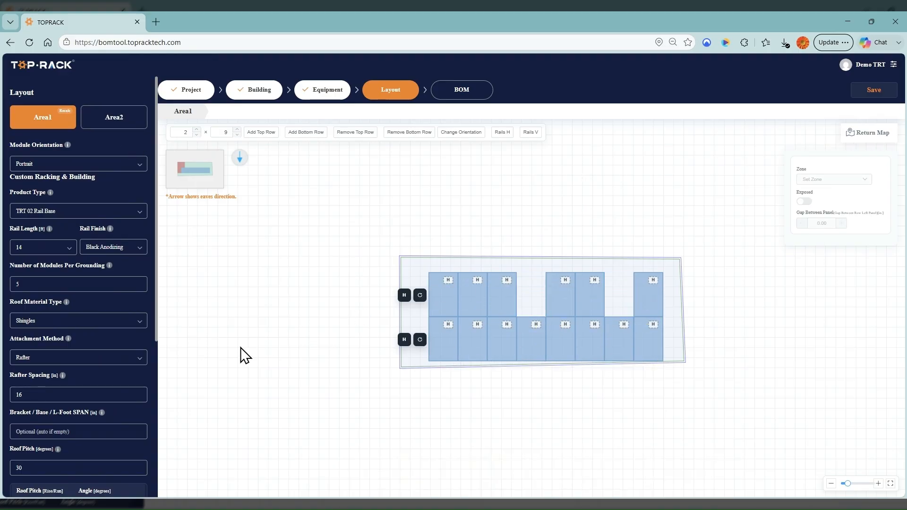
scroll(210, 363, down, 1)
scroll(47, 434, down, 5)
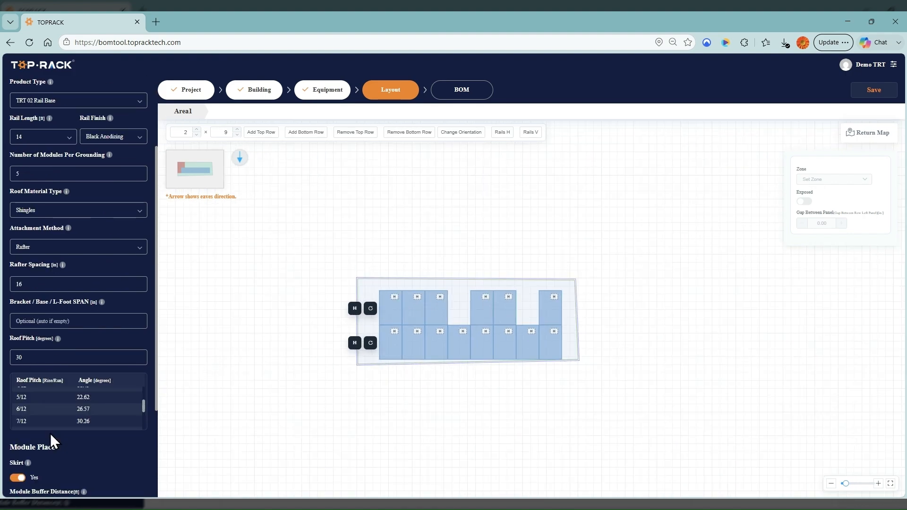
click(45, 476)
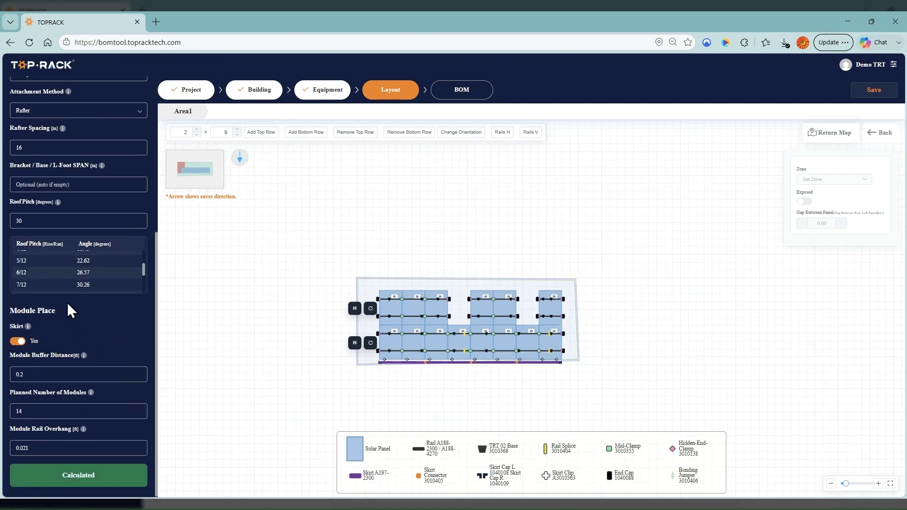
Switch to Area2 and copy Area1's racking and building settings into it.
scroll(67, 302, up, 8)
click(115, 118)
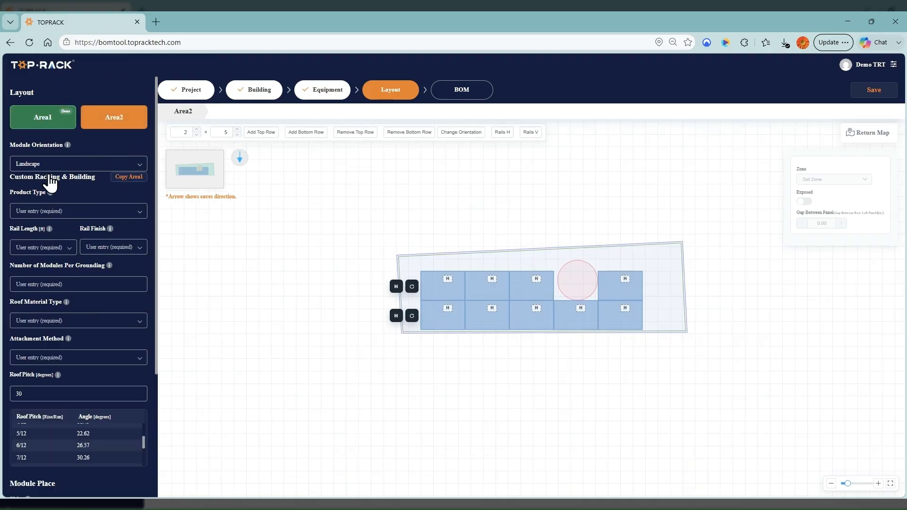
click(128, 177)
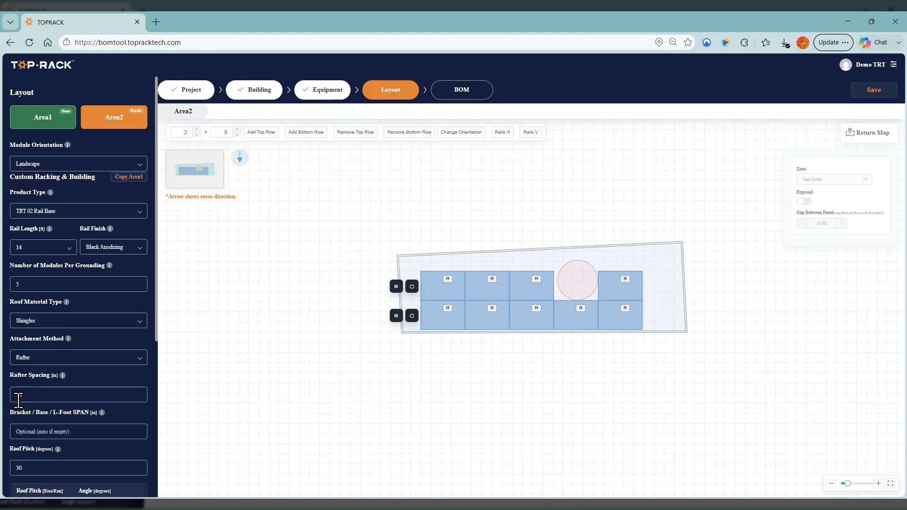
Calculate Area2's racking layout, and recalculate it with the skirt option turned on.
scroll(71, 218, down, 5)
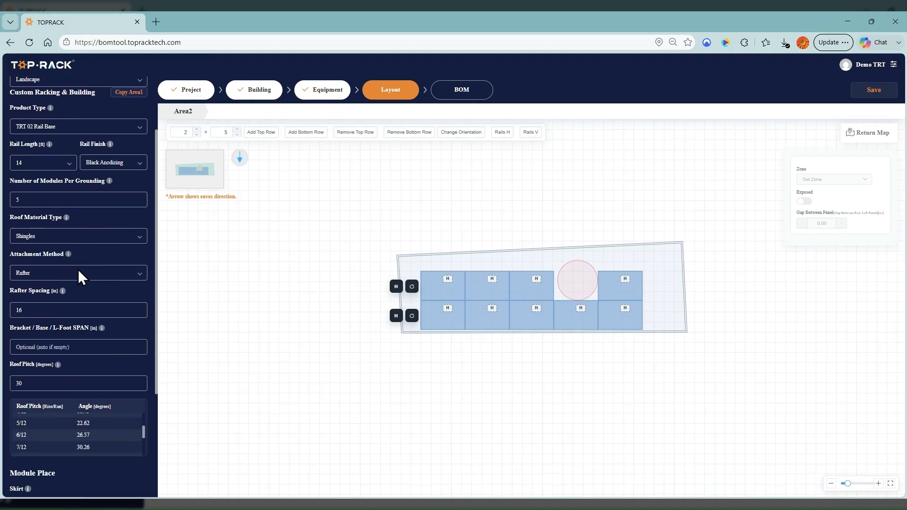
click(79, 478)
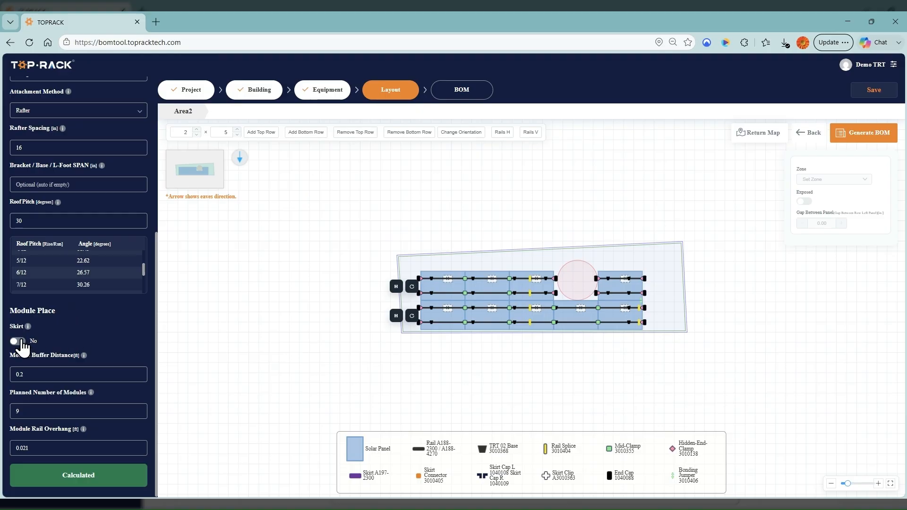
click(19, 341)
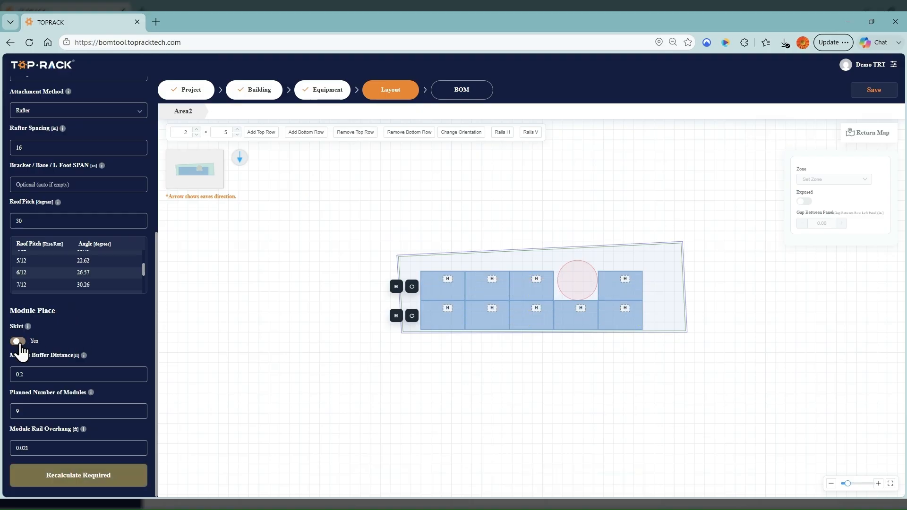
click(96, 476)
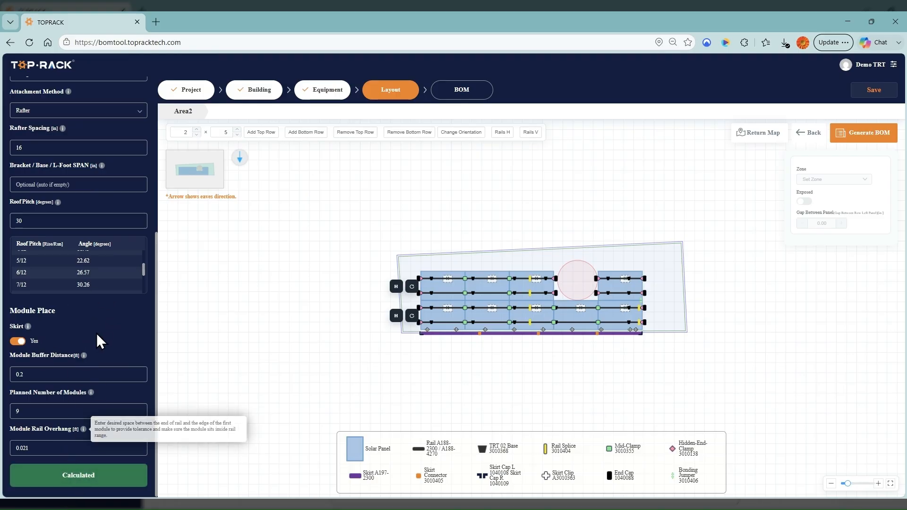
Return to Area1 to review its module placement settings, and generate the project BOM.
scroll(100, 331, up, 5)
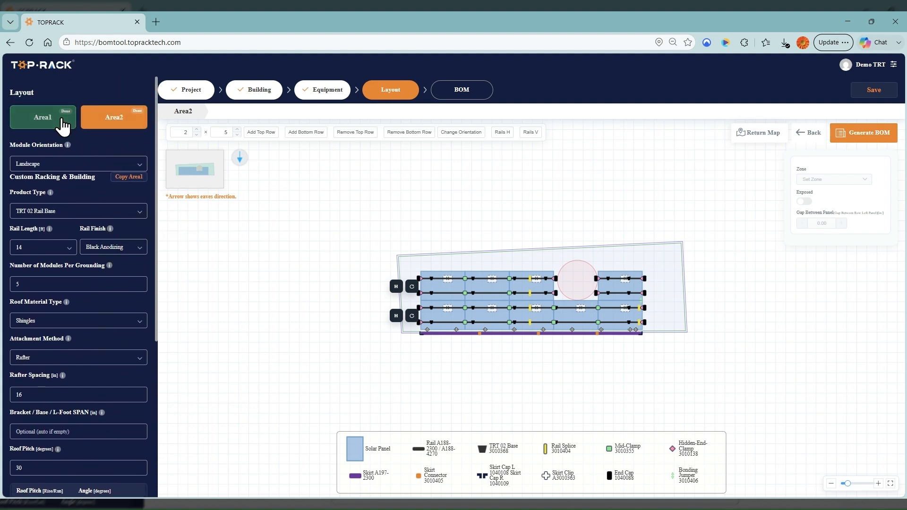
click(69, 121)
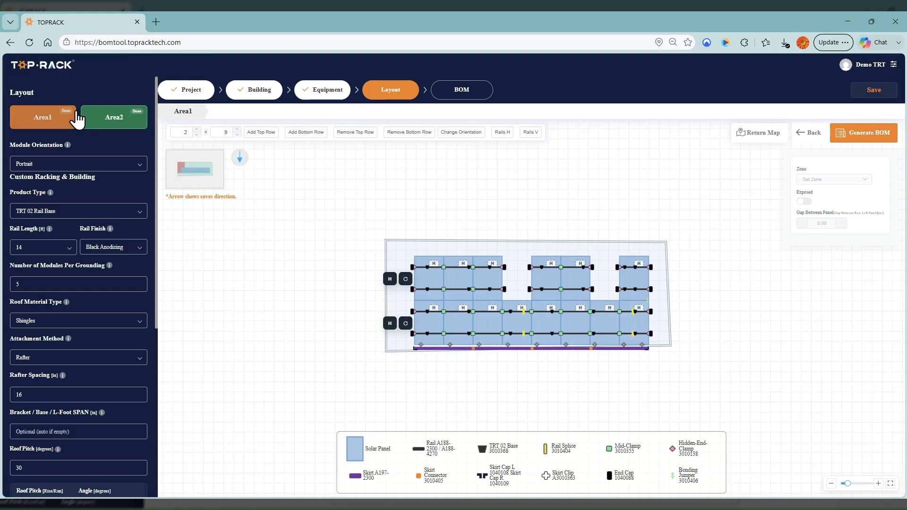
scroll(119, 302, down, 2)
scroll(118, 296, down, 4)
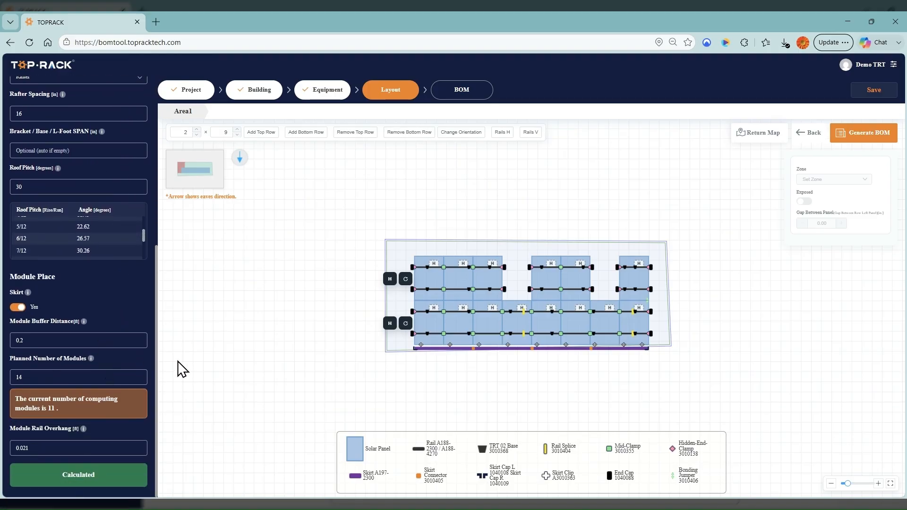
click(866, 134)
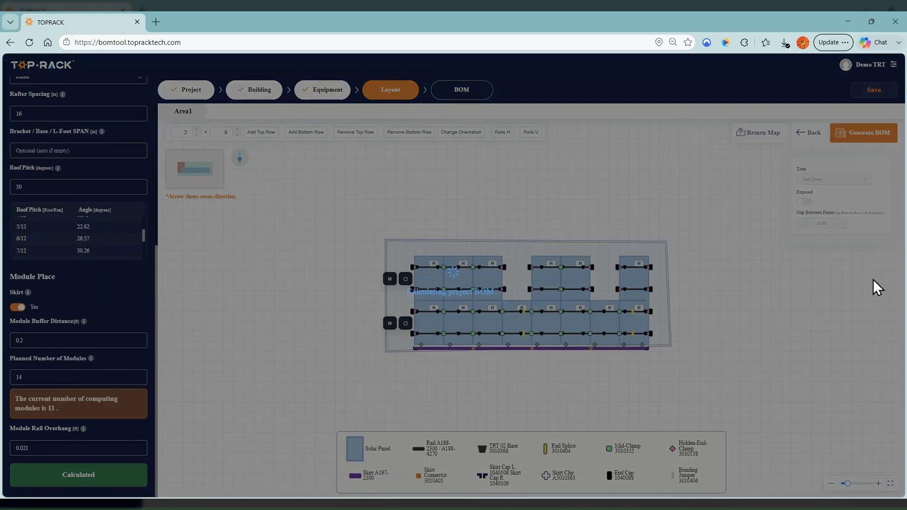